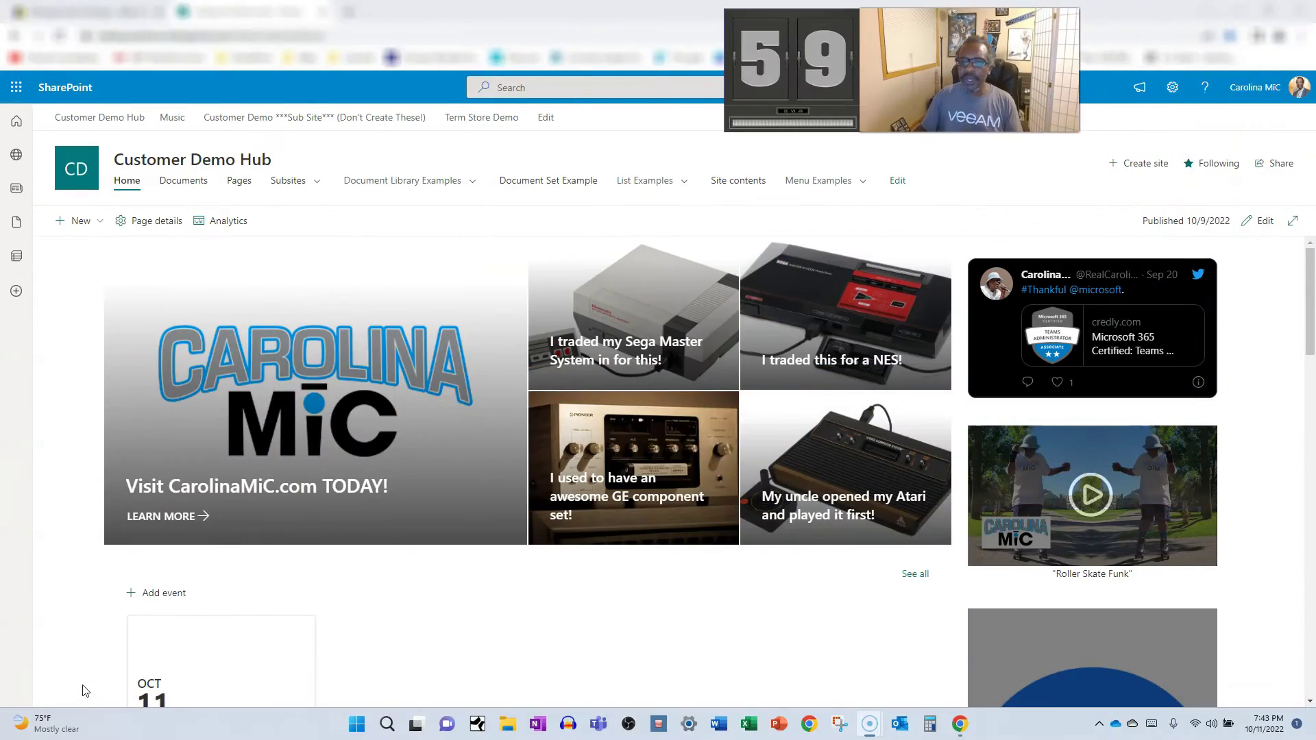
Go from Site contents to the Site Pages library's permissions page.
{"action": "left_click", "coordinate": [1170, 88]}
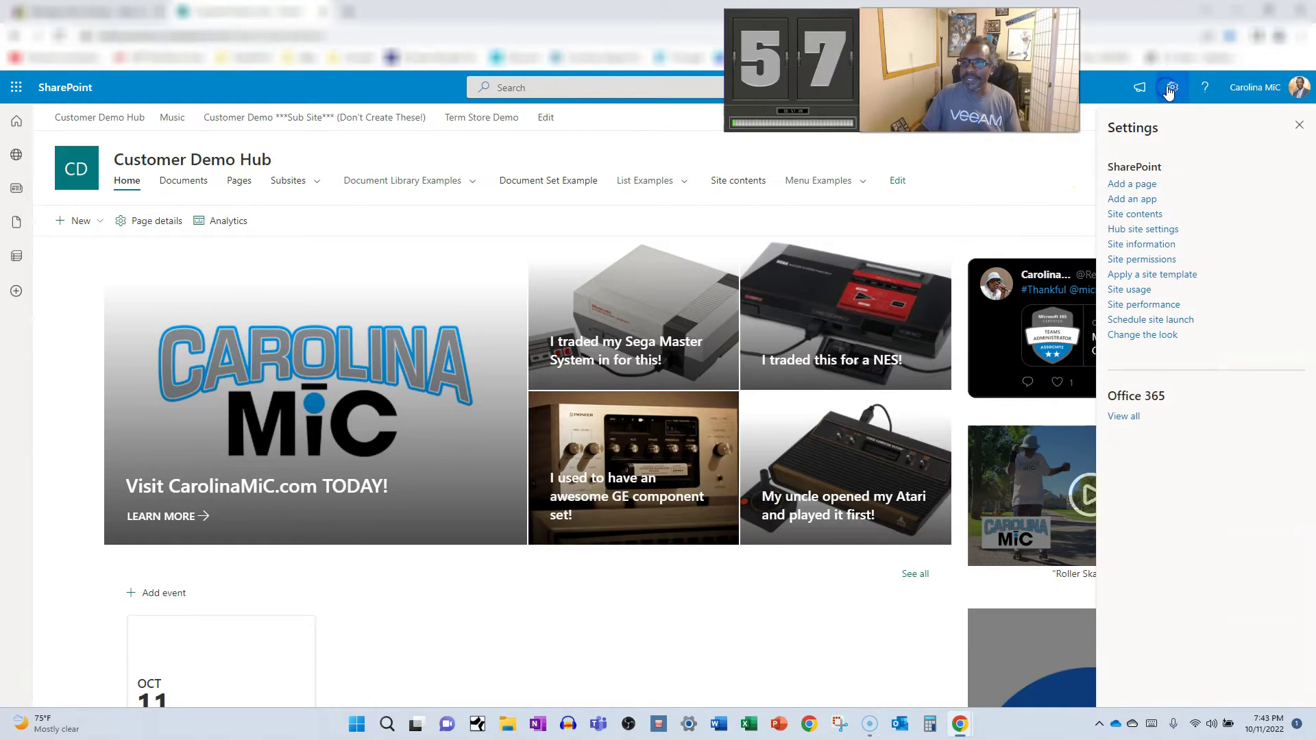
{"action": "left_click", "coordinate": [1127, 215]}
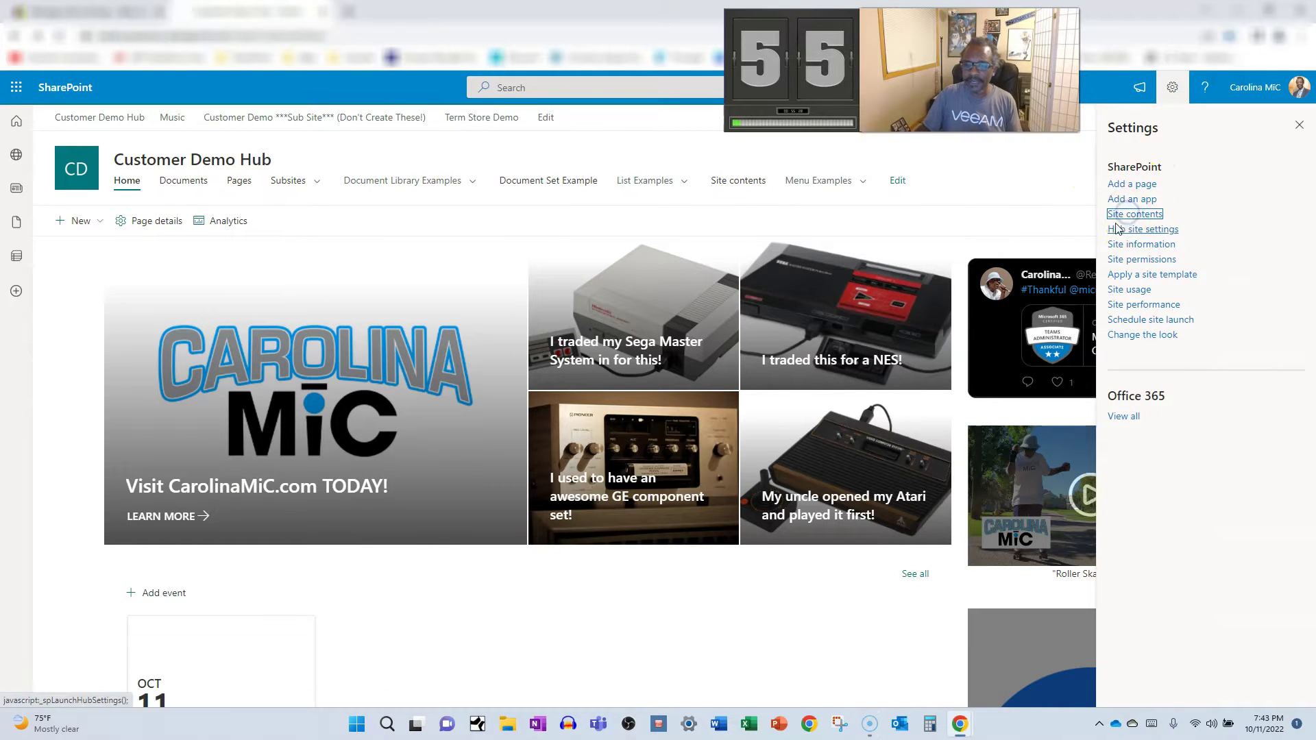
{"action": "scroll", "coordinate": [283, 527], "scroll_direction": "down", "scroll_amount": 3}
{"action": "scroll", "coordinate": [283, 526], "scroll_direction": "down", "scroll_amount": 8}
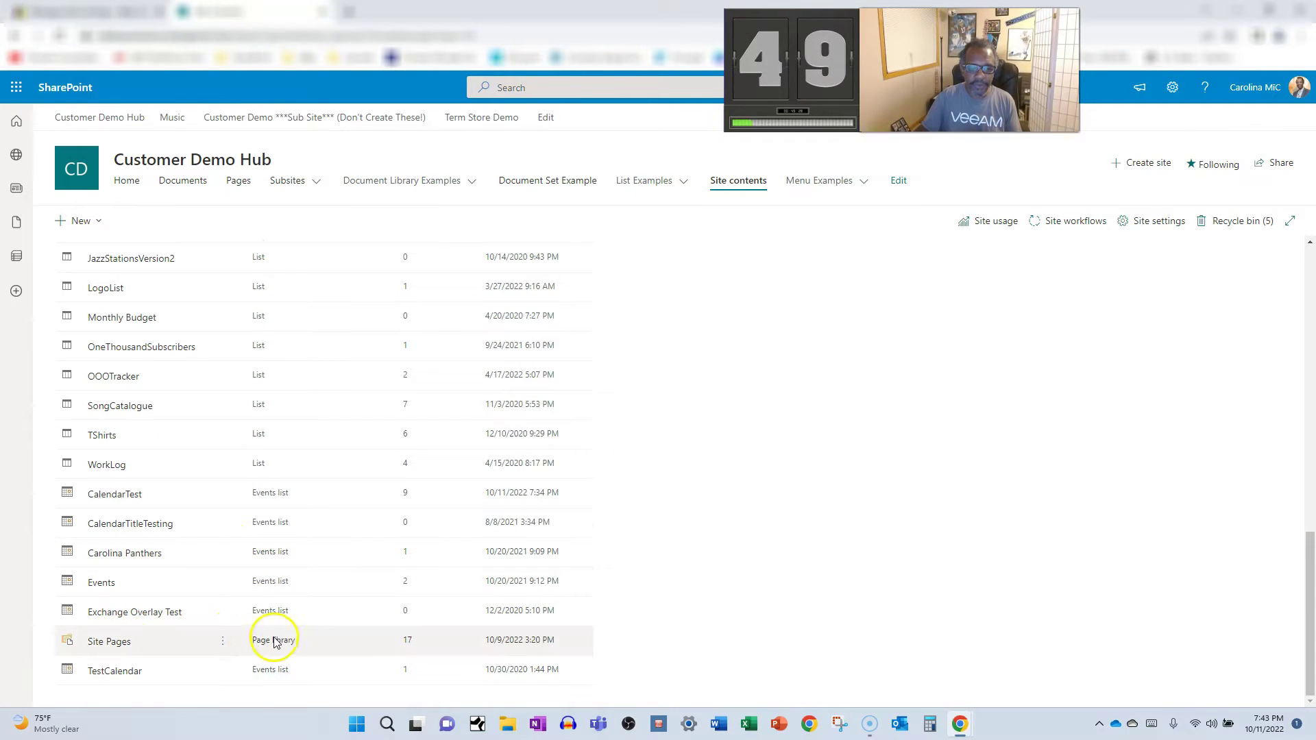
{"action": "left_click", "coordinate": [224, 642]}
{"action": "left_click", "coordinate": [236, 614]}
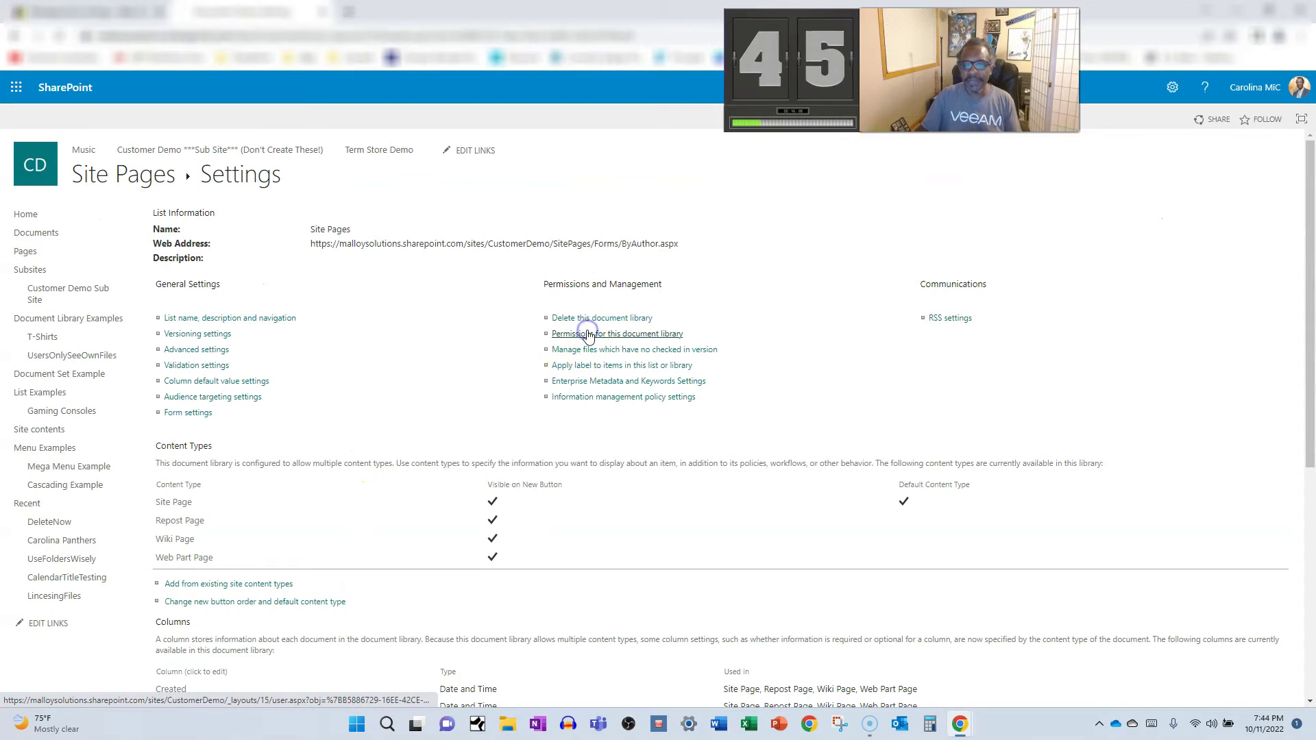
{"action": "left_click", "coordinate": [586, 334]}
Stop inheriting permissions and change Customer Demo Members from Edit to Read.
{"action": "left_click", "coordinate": [59, 157]}
{"action": "left_click", "coordinate": [721, 141]}
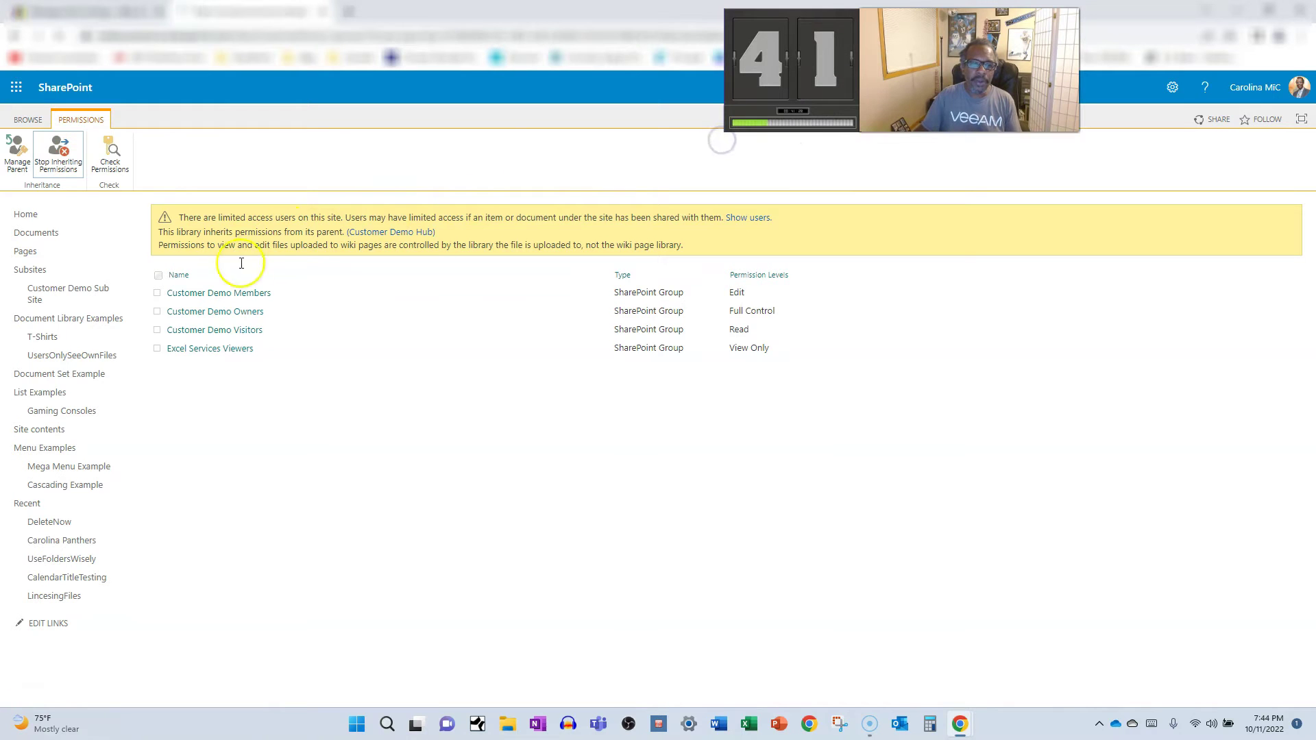
{"action": "left_click", "coordinate": [160, 280]}
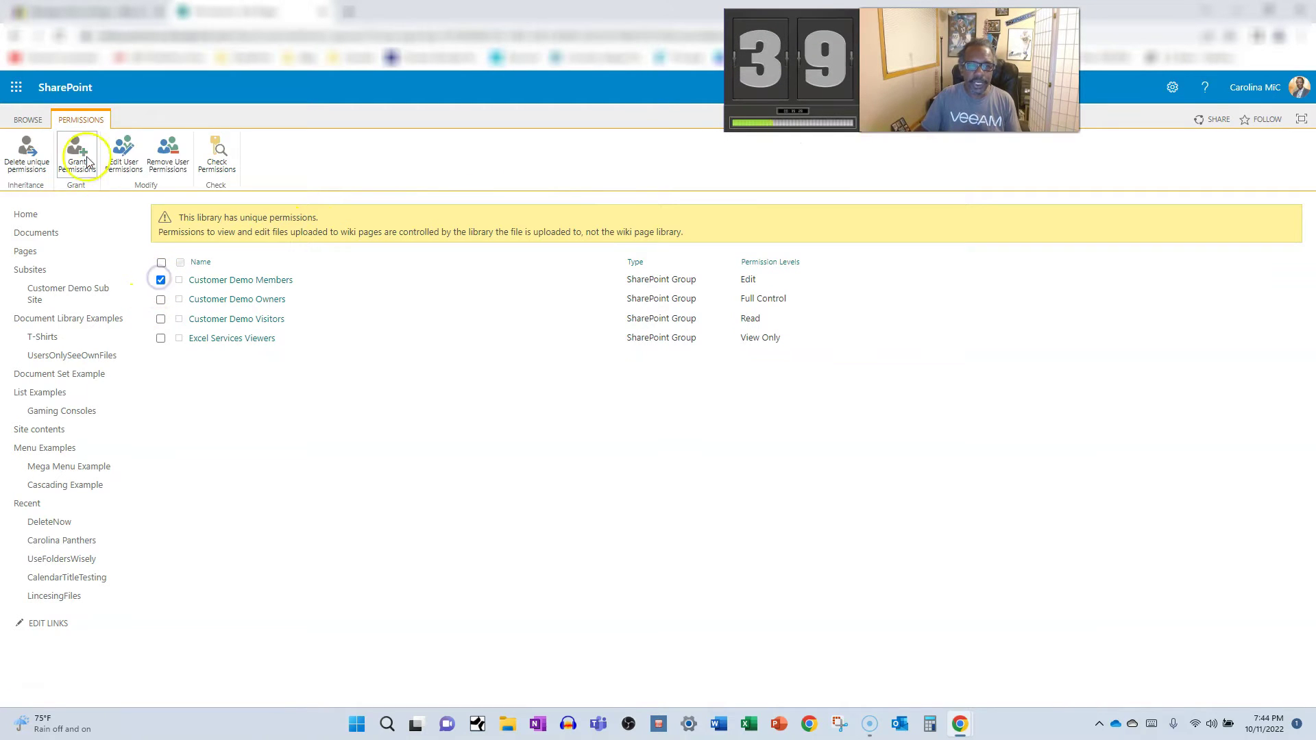
{"action": "left_click", "coordinate": [123, 157]}
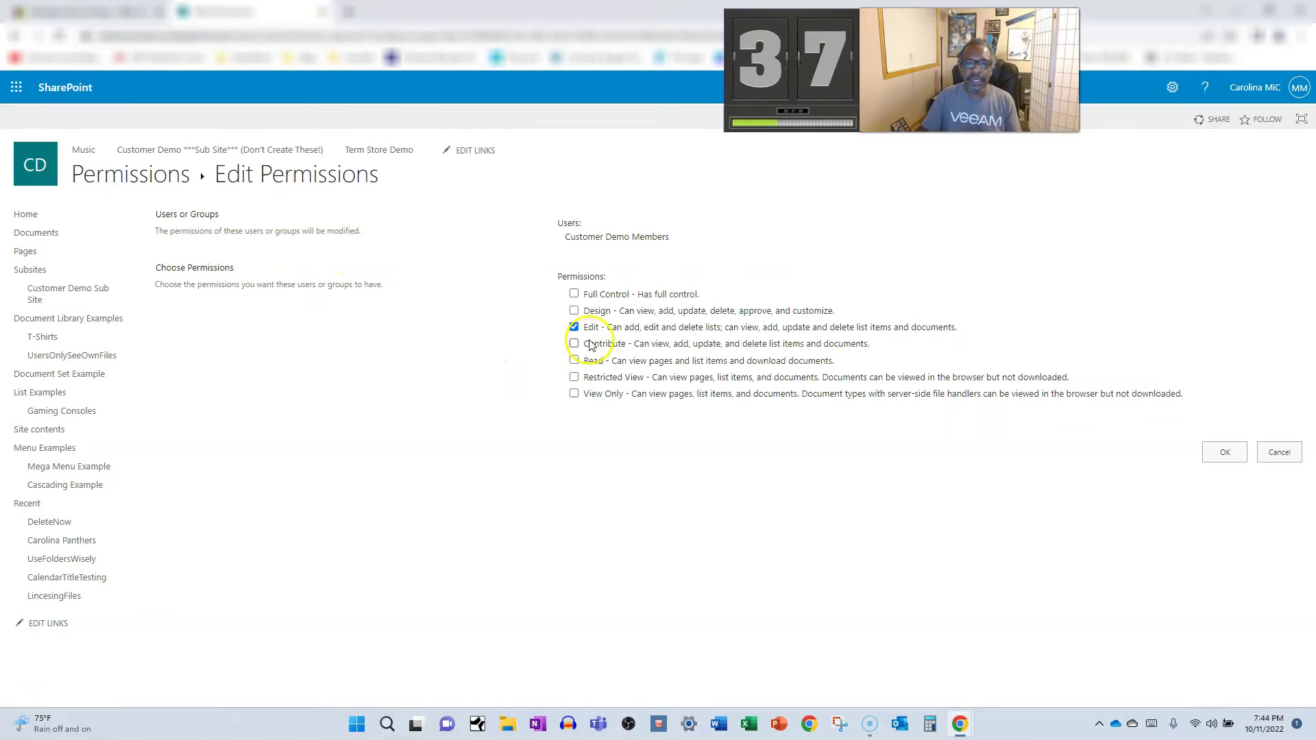
{"action": "left_click", "coordinate": [574, 361]}
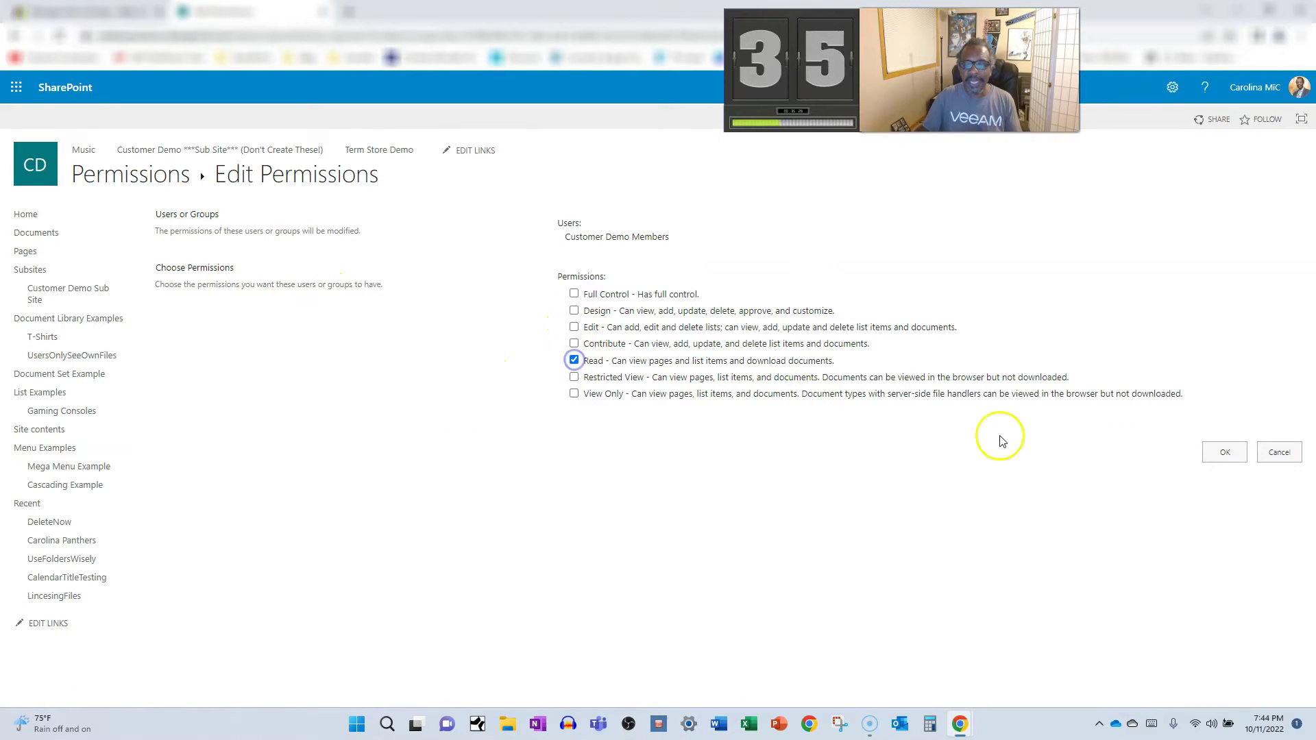
{"action": "left_click", "coordinate": [1224, 452]}
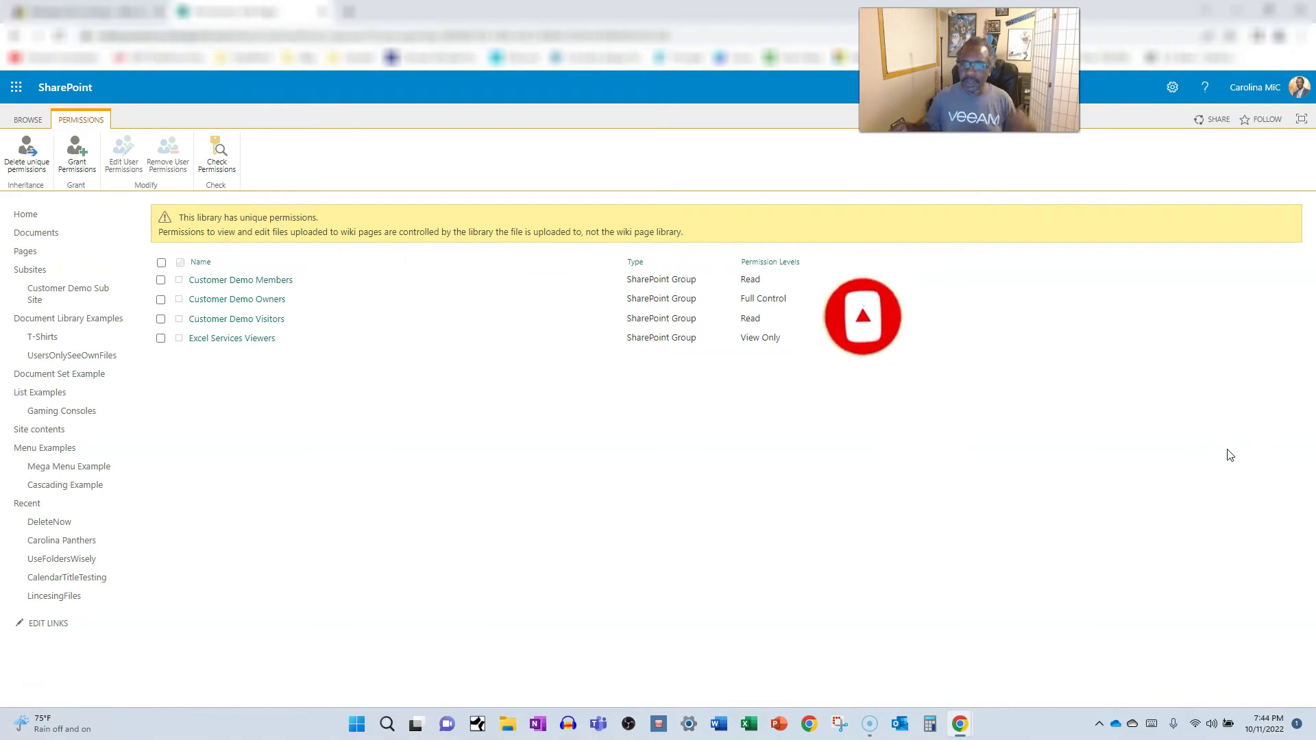
Return to the Customer Demo Hub home page and look over the New and Add news menus.
{"action": "left_click", "coordinate": [41, 122]}
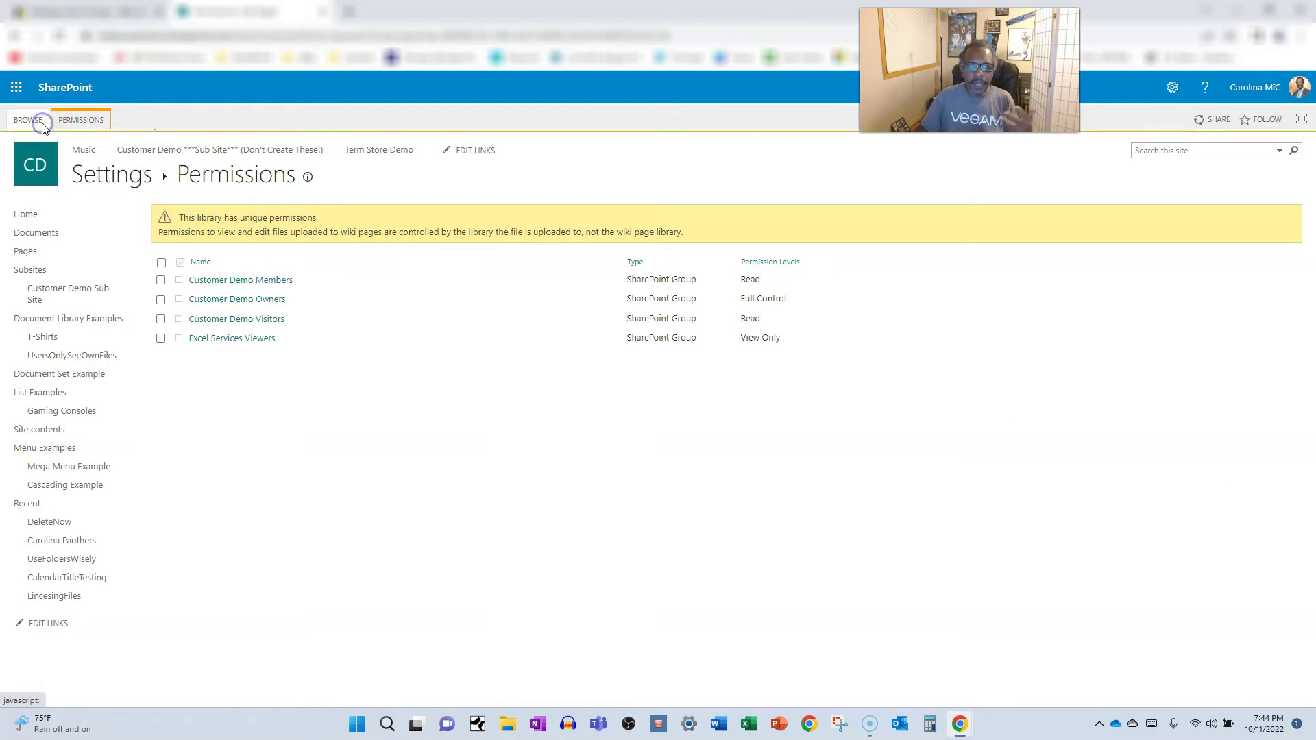
{"action": "left_click", "coordinate": [41, 169]}
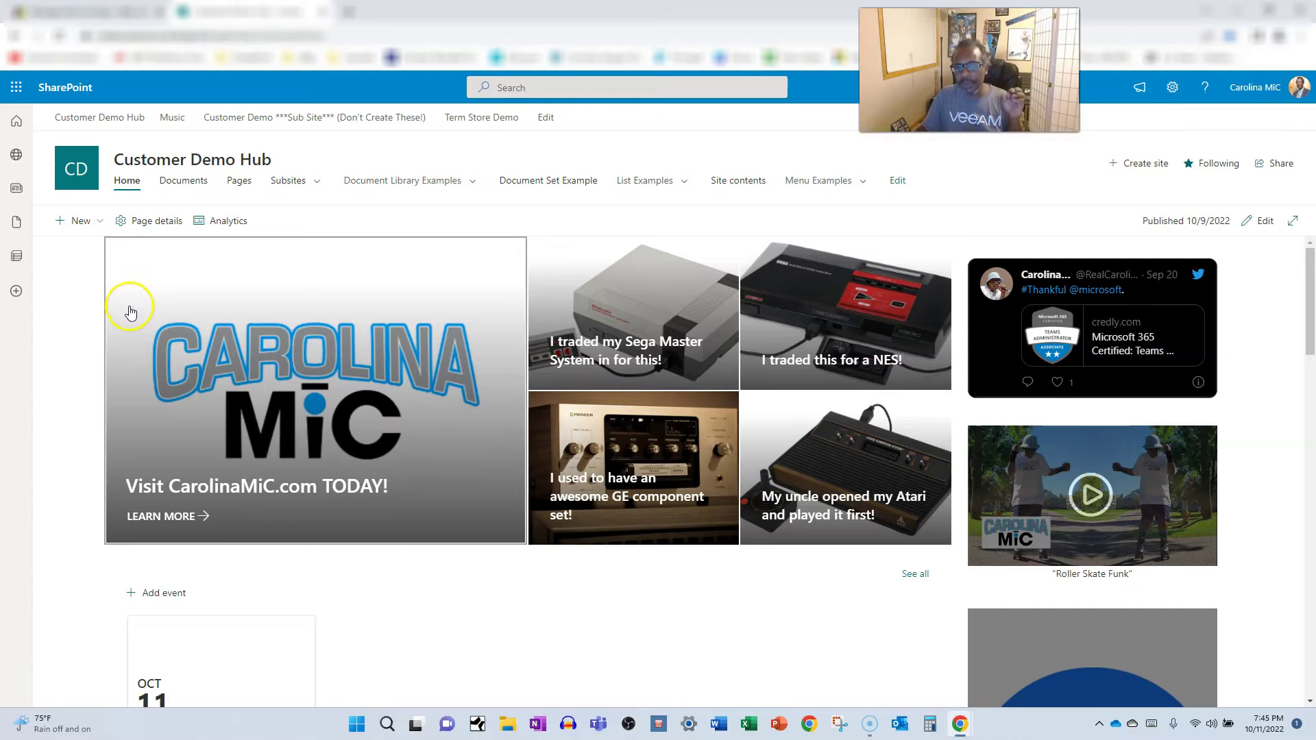
{"action": "left_click", "coordinate": [79, 221]}
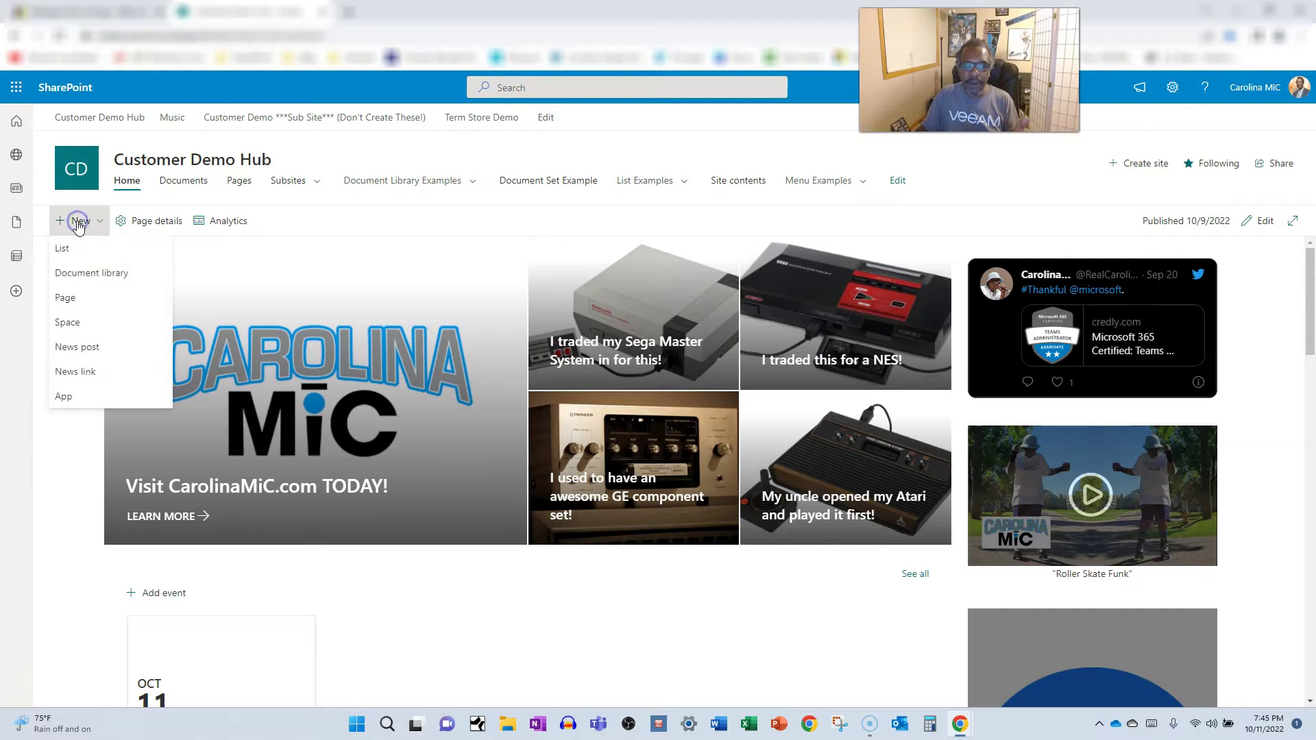
{"action": "scroll", "coordinate": [382, 582], "scroll_direction": "down", "scroll_amount": 10}
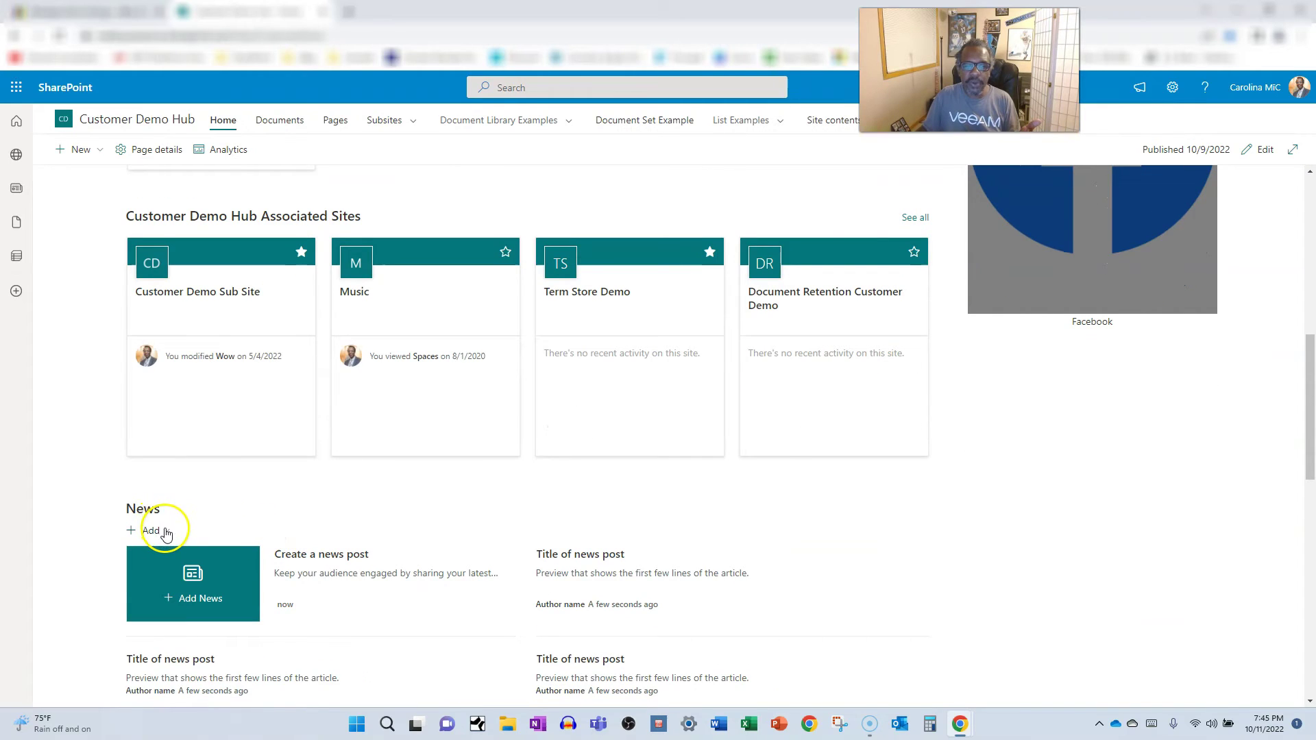
{"action": "left_click", "coordinate": [165, 532]}
{"action": "left_click", "coordinate": [207, 495]}
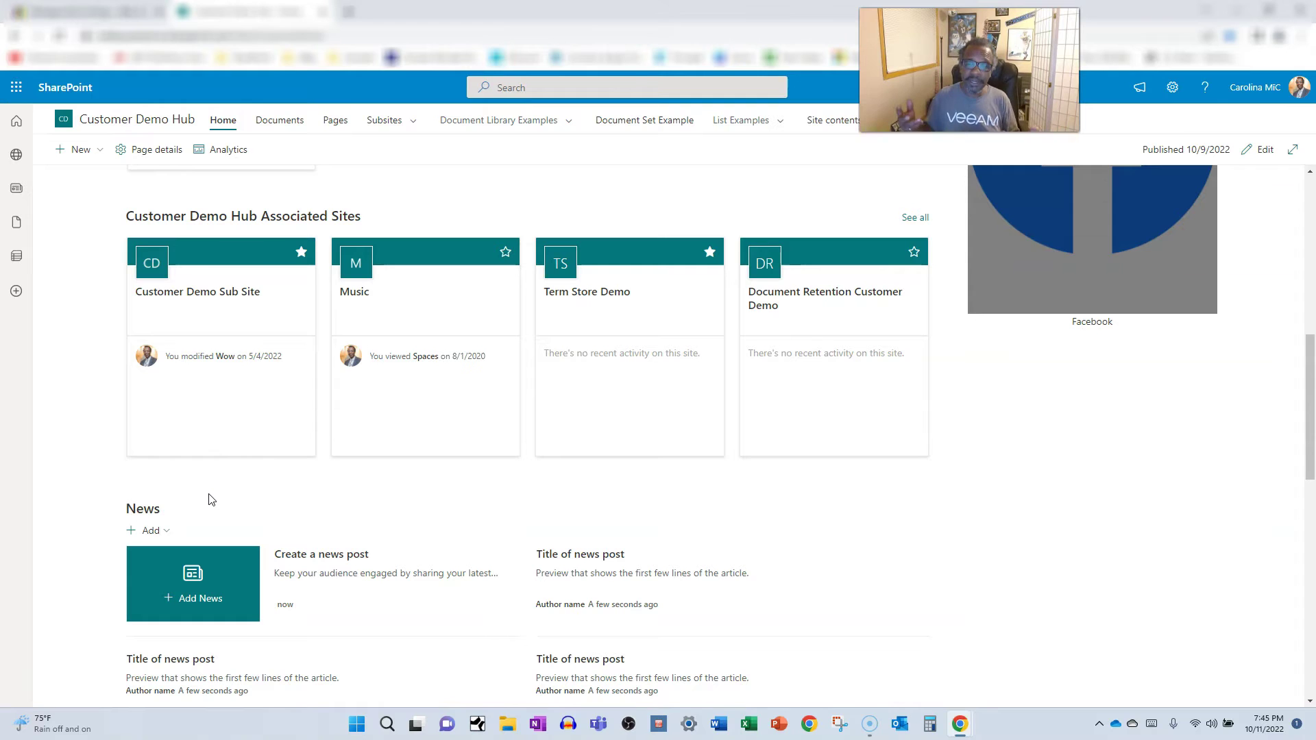
Scroll back to the top of the home page and bring up the site settings panel.
{"action": "scroll", "coordinate": [226, 503], "scroll_direction": "up", "scroll_amount": 8}
{"action": "left_click", "coordinate": [280, 512]}
{"action": "scroll", "coordinate": [285, 514], "scroll_direction": "up", "scroll_amount": 1}
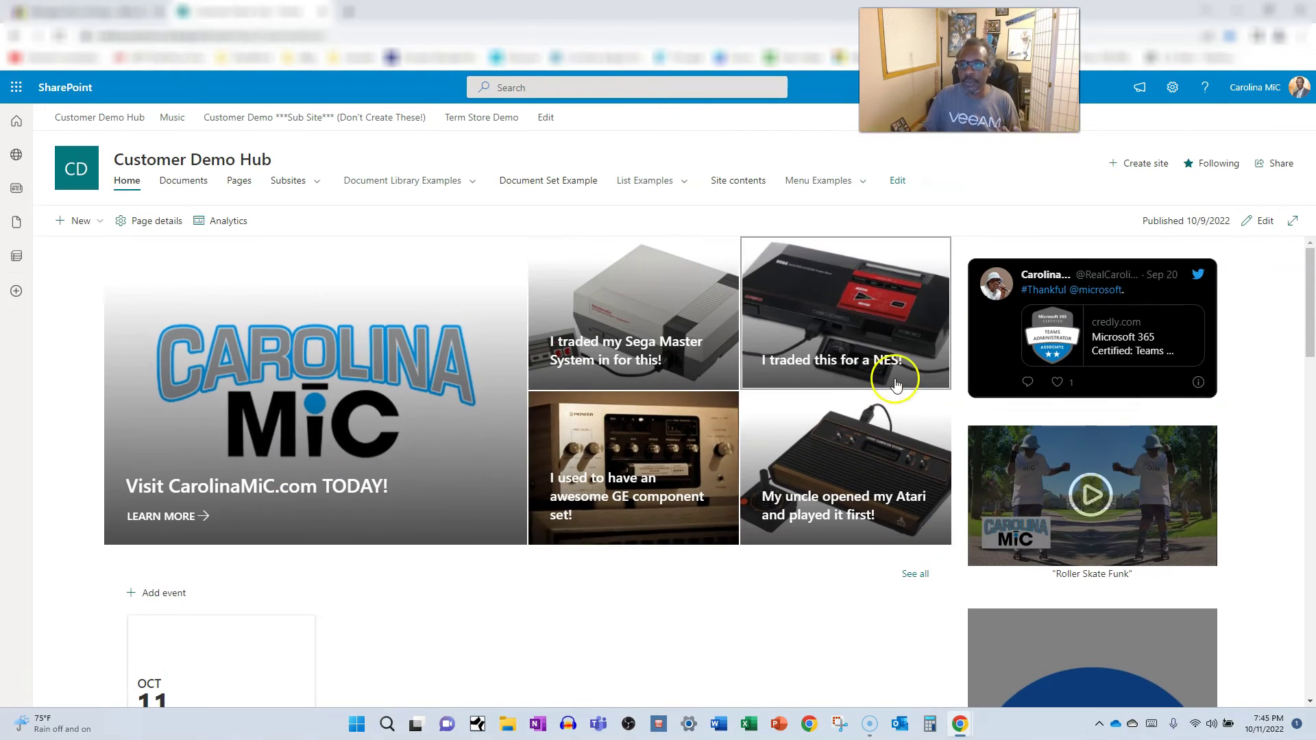
{"action": "left_click", "coordinate": [1174, 91]}
Open the Site Pages library settings from the Site contents list.
{"action": "left_click", "coordinate": [1144, 216]}
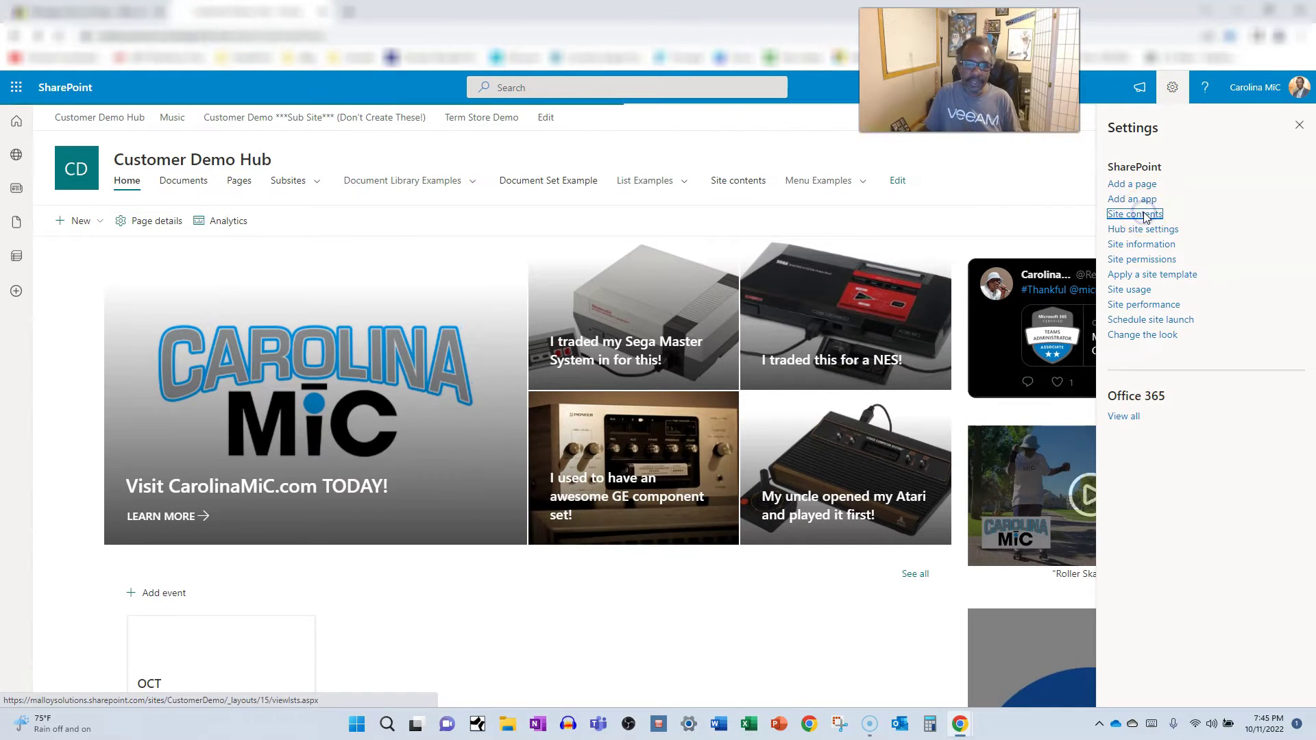
{"action": "scroll", "coordinate": [440, 500], "scroll_direction": "down", "scroll_amount": 15}
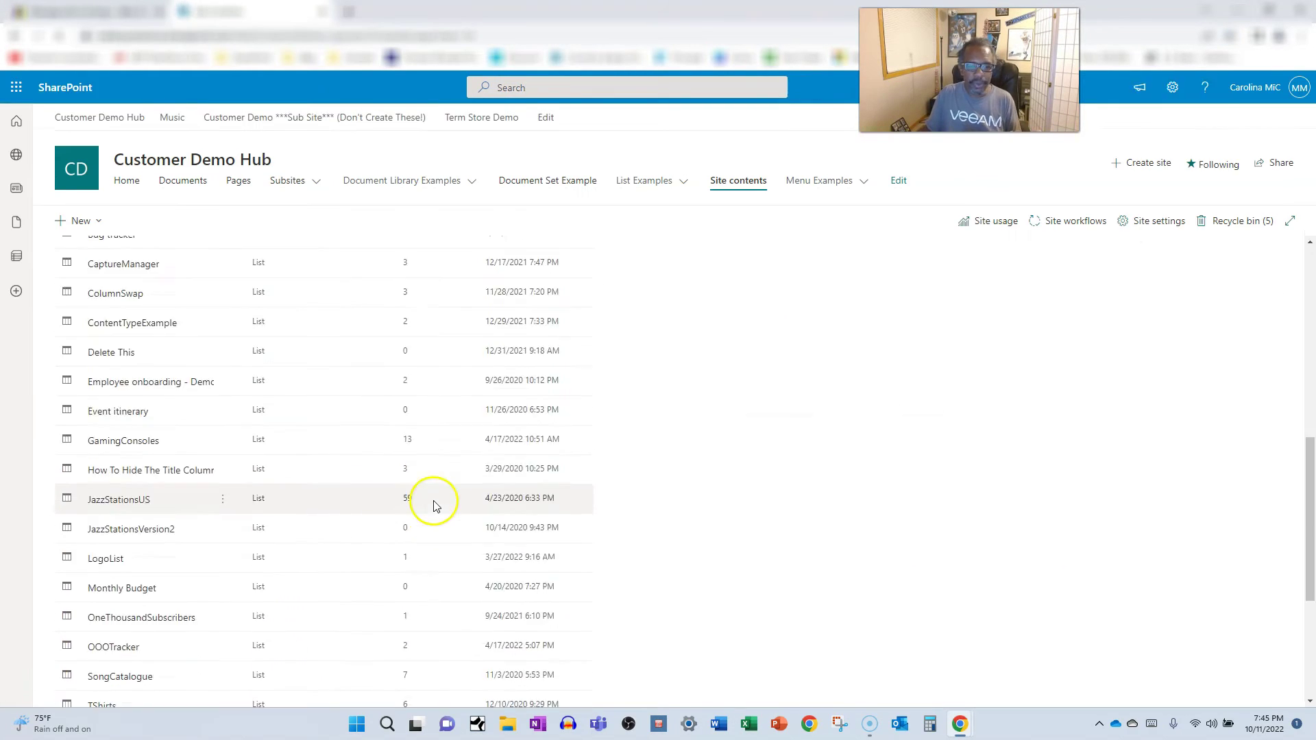
{"action": "scroll", "coordinate": [137, 505], "scroll_direction": "up", "scroll_amount": 10}
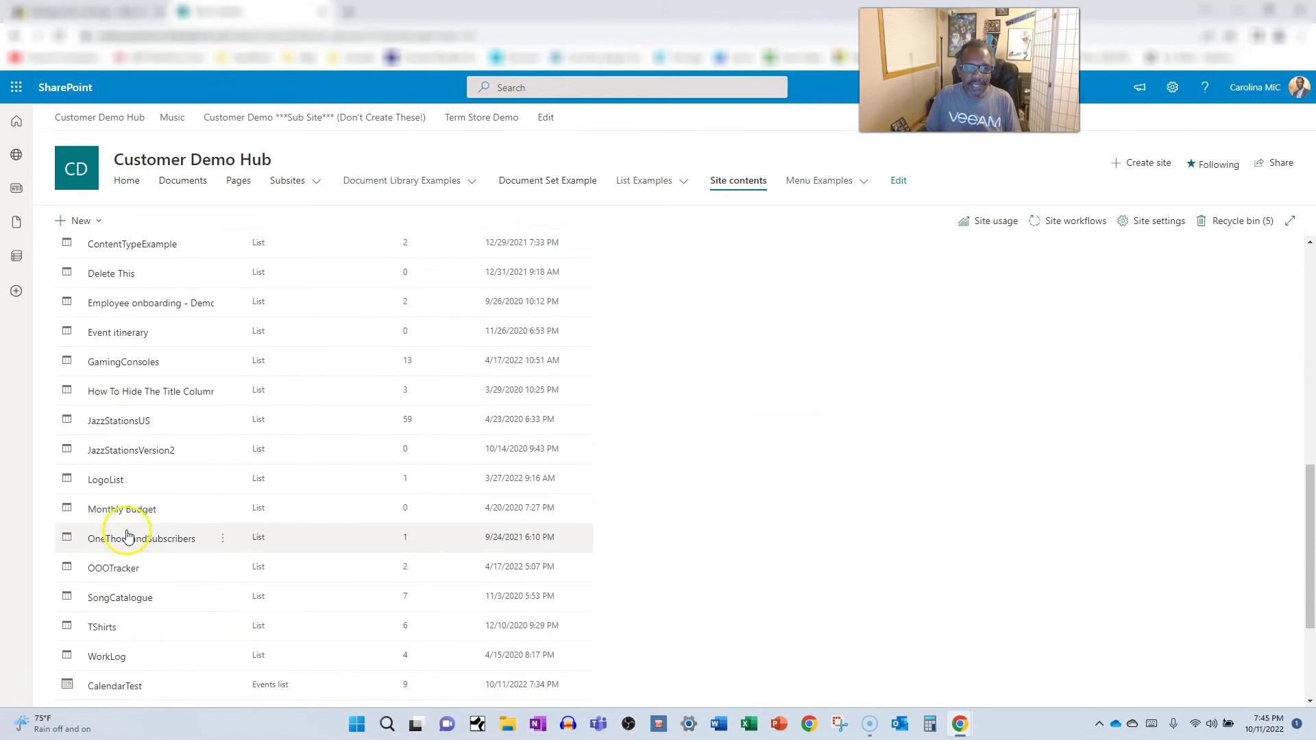
{"action": "scroll", "coordinate": [99, 454], "scroll_direction": "down", "scroll_amount": 10}
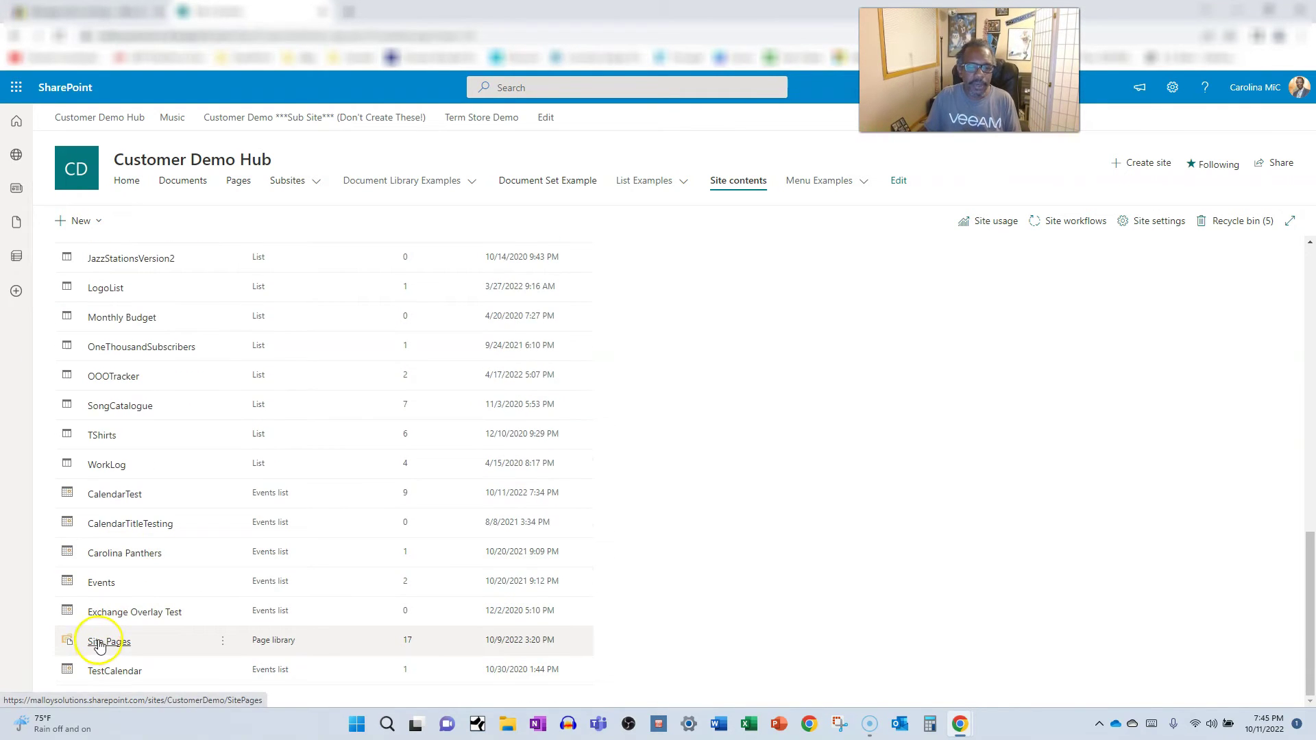
{"action": "left_click", "coordinate": [222, 640]}
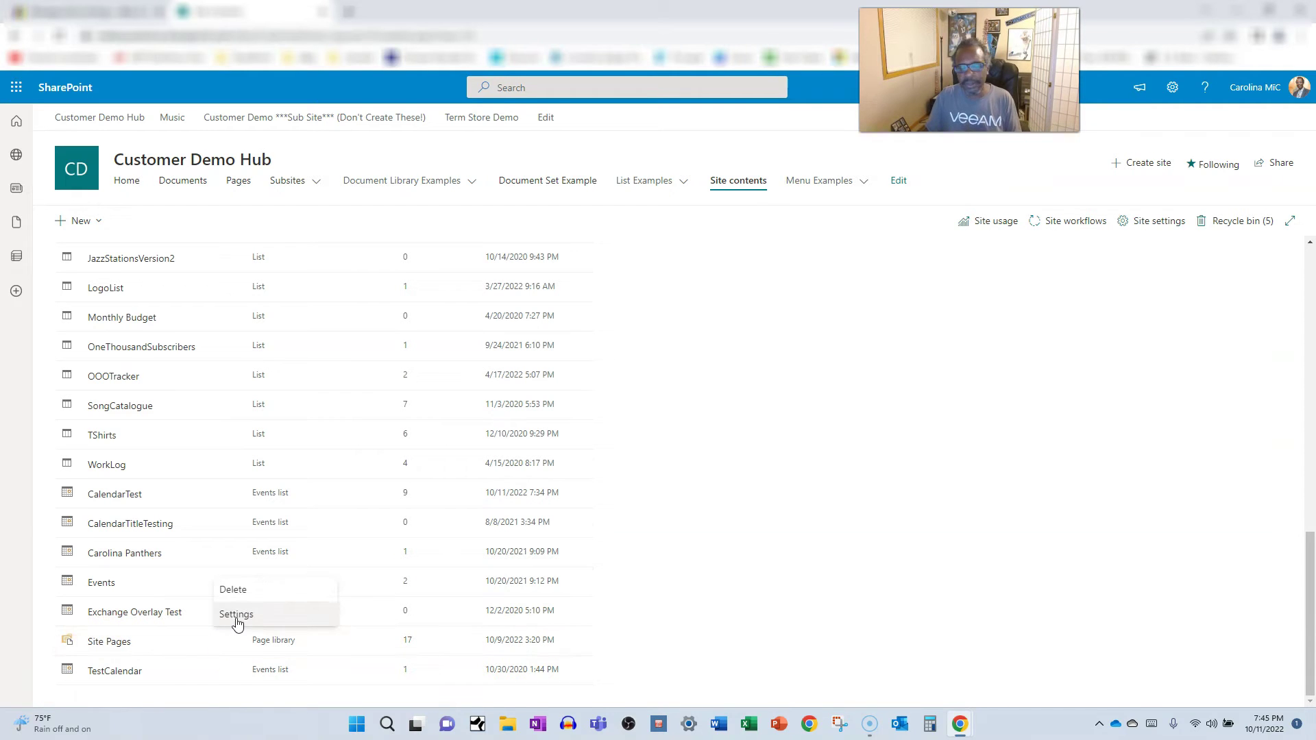
{"action": "left_click", "coordinate": [236, 615]}
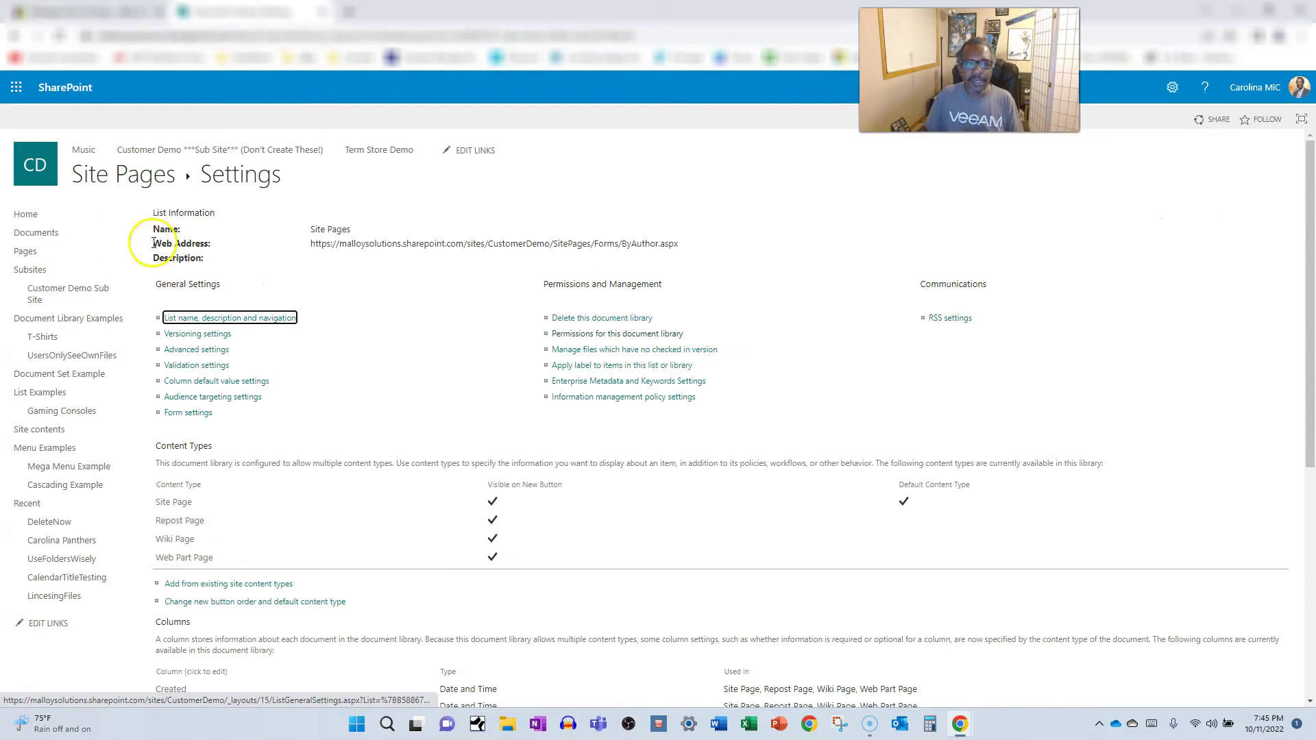
Open the Site Pages library and reach its full settings through Library settings.
{"action": "left_click", "coordinate": [16, 35]}
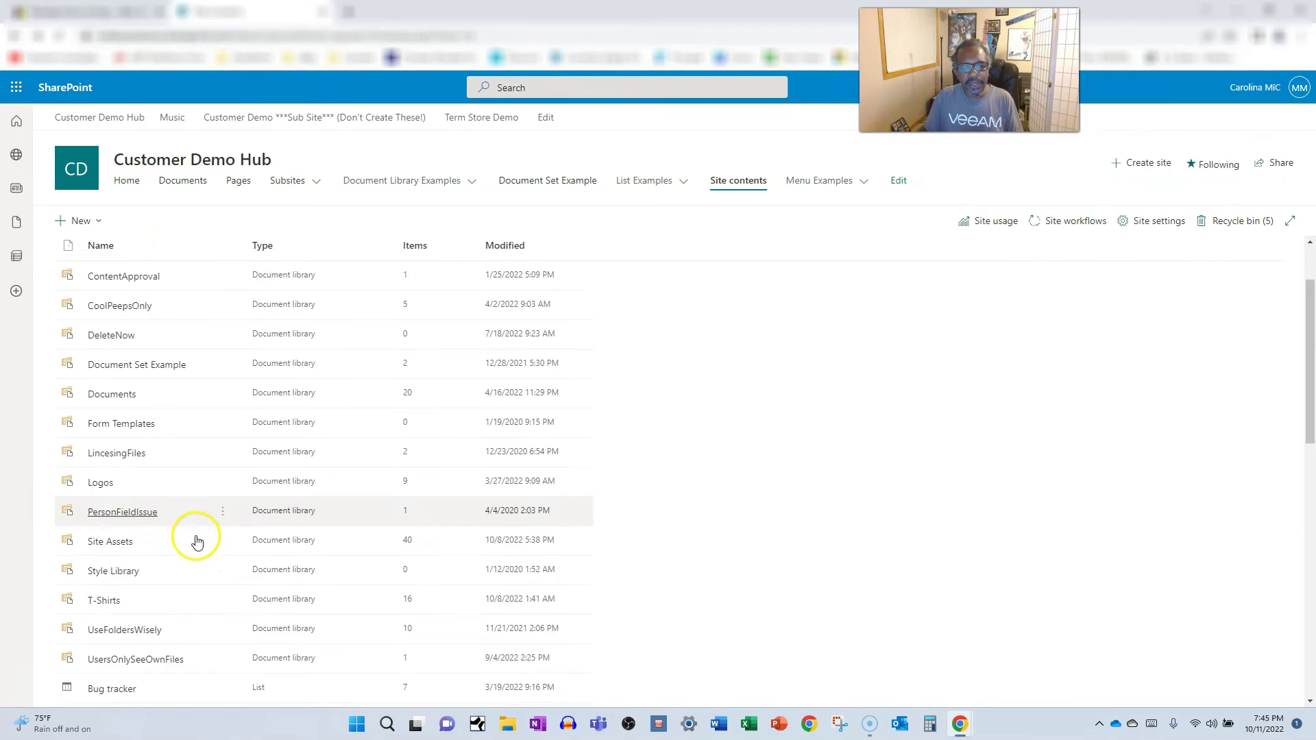
{"action": "scroll", "coordinate": [188, 545], "scroll_direction": "down", "scroll_amount": 10}
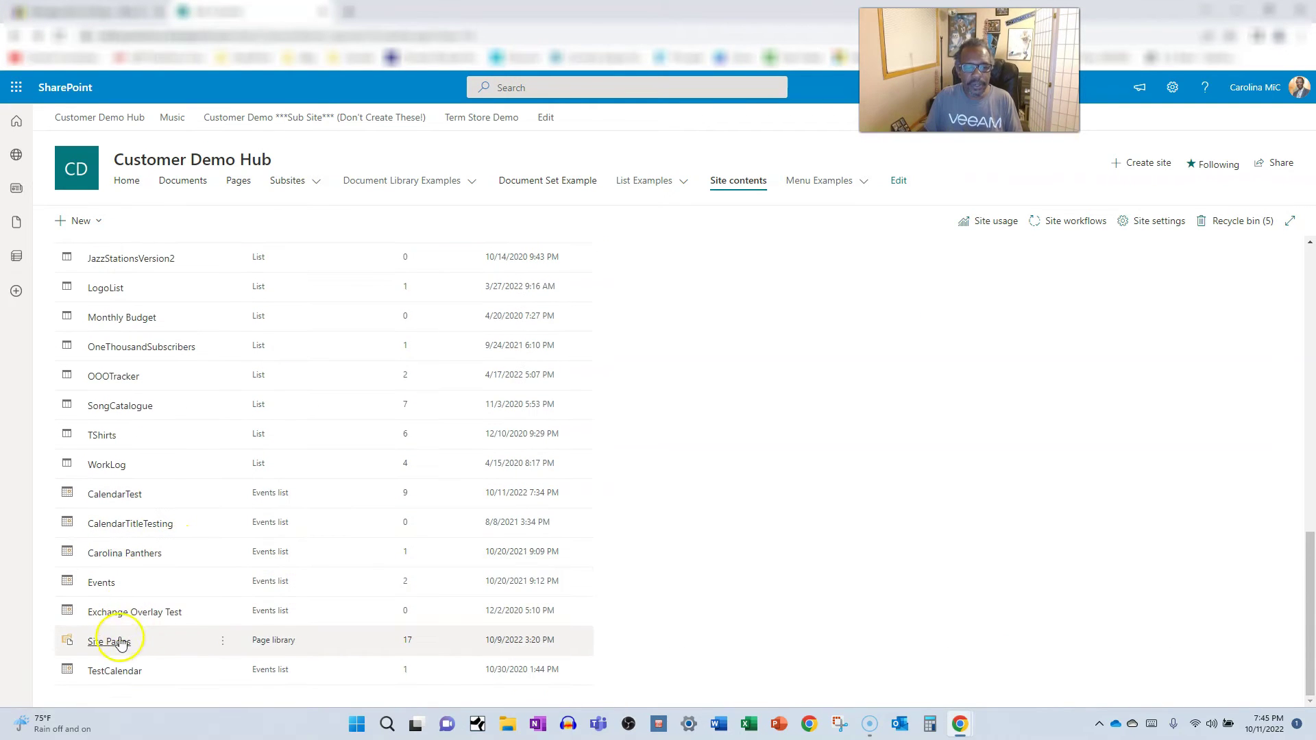
{"action": "left_click", "coordinate": [110, 641]}
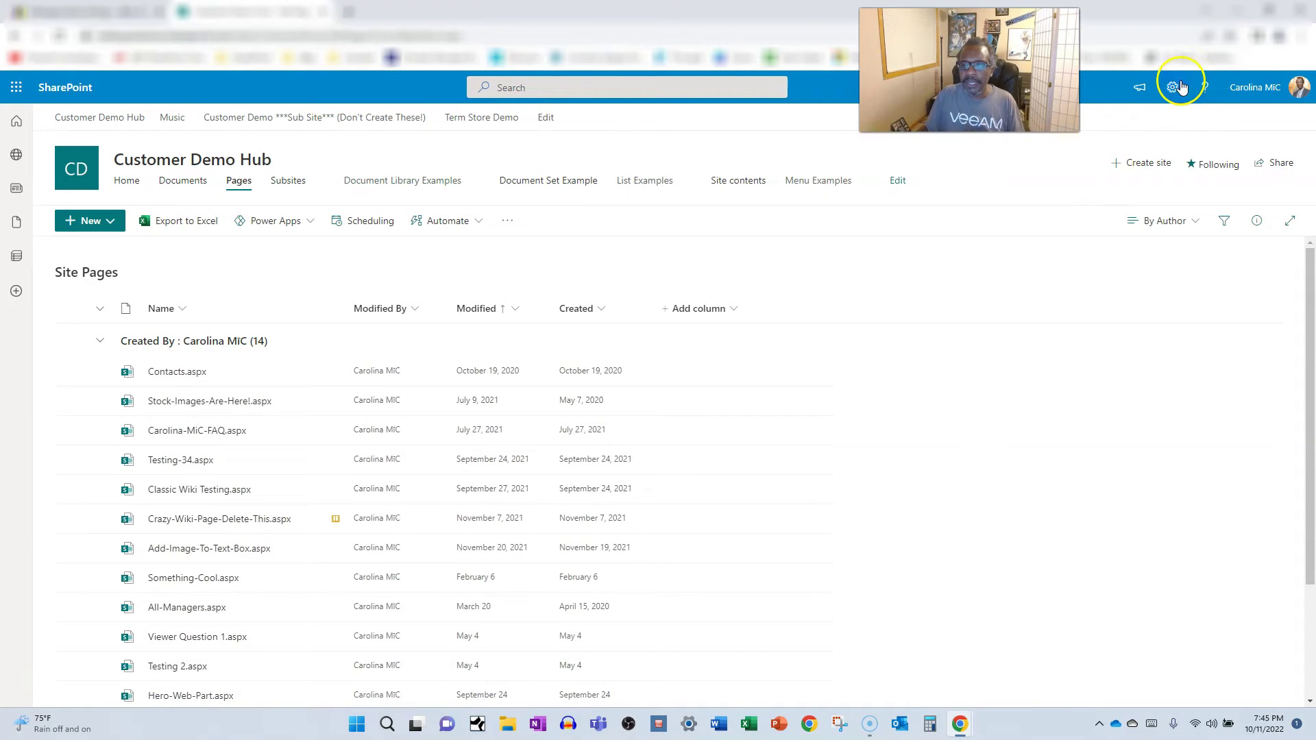
{"action": "left_click", "coordinate": [1173, 88]}
{"action": "left_click", "coordinate": [1121, 232]}
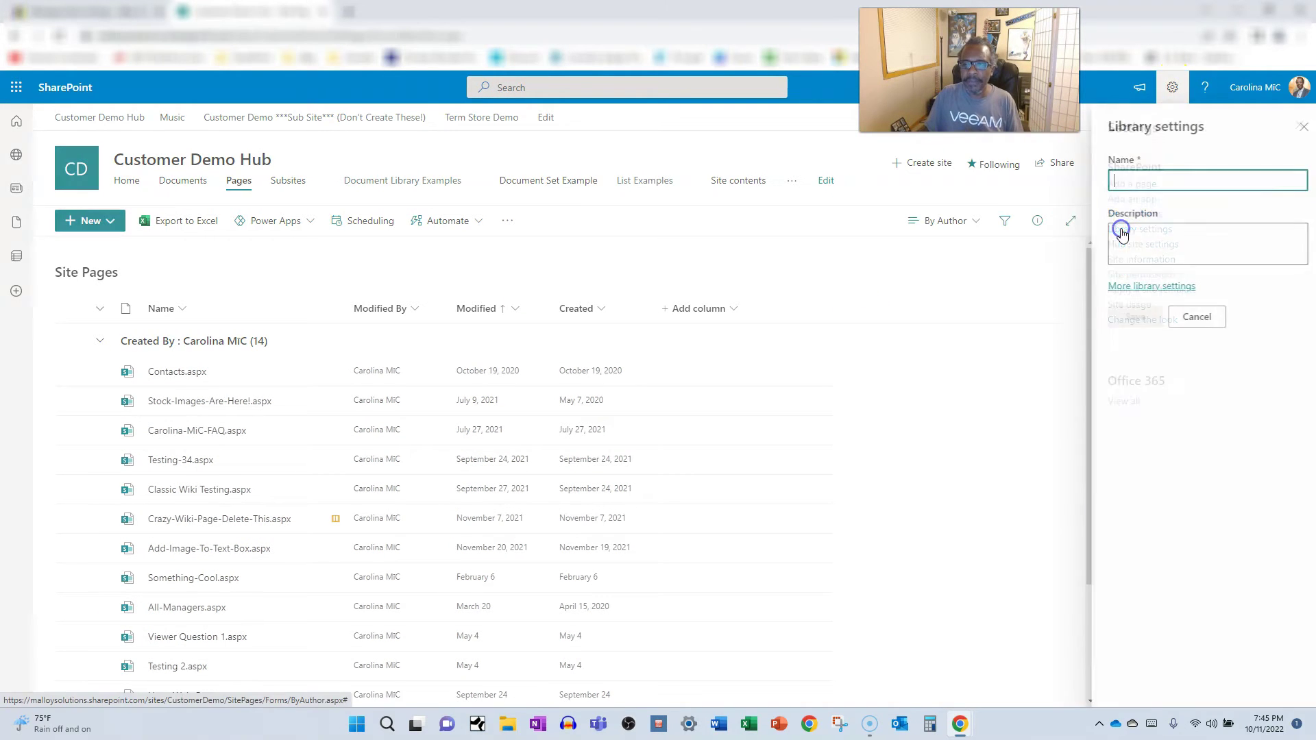
{"action": "left_click", "coordinate": [1130, 287]}
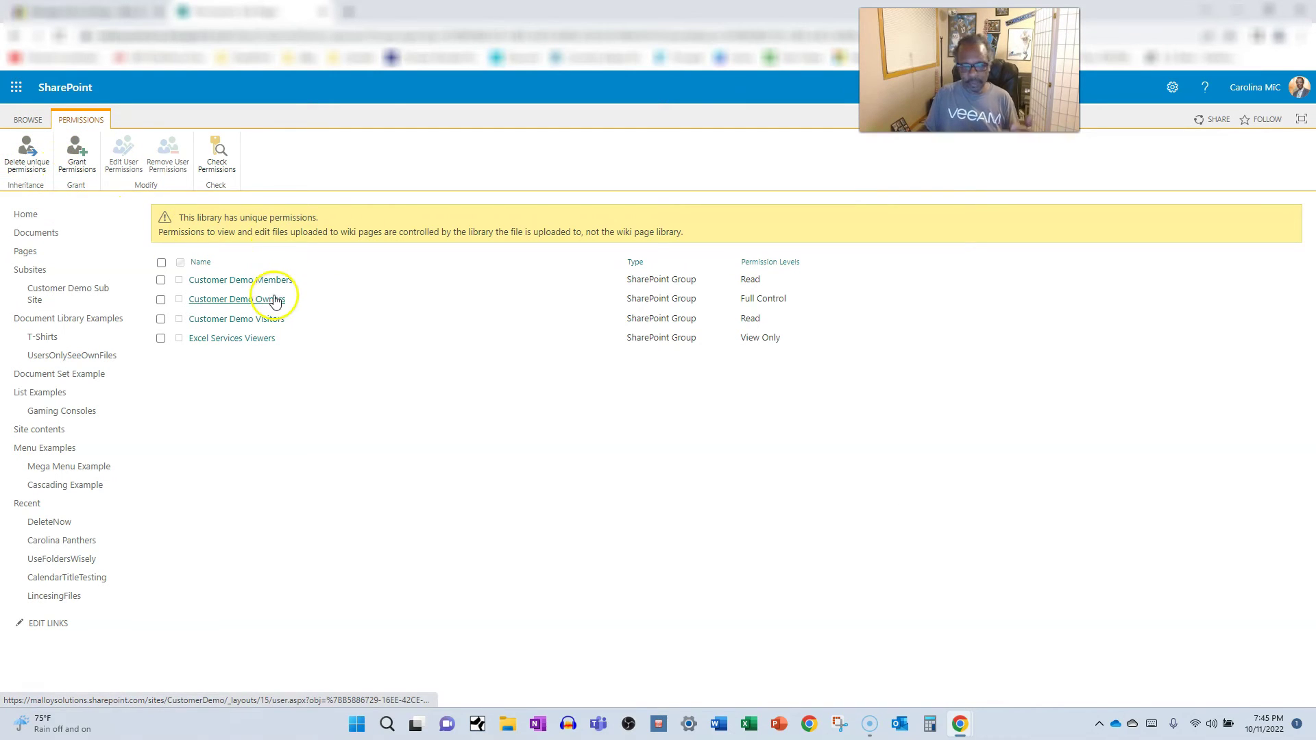
Restore inheritance from the parent site, then break it again for unique library permissions.
{"action": "left_click", "coordinate": [21, 155]}
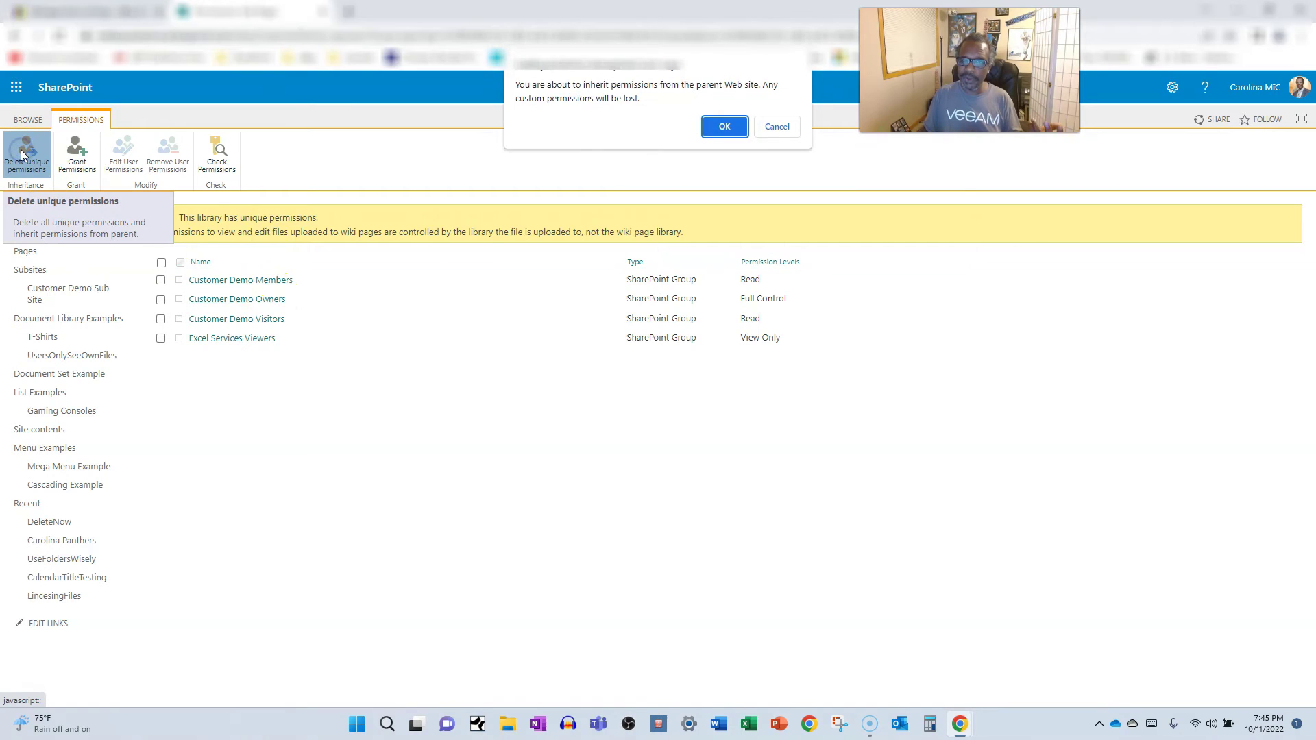
{"action": "left_click", "coordinate": [721, 126]}
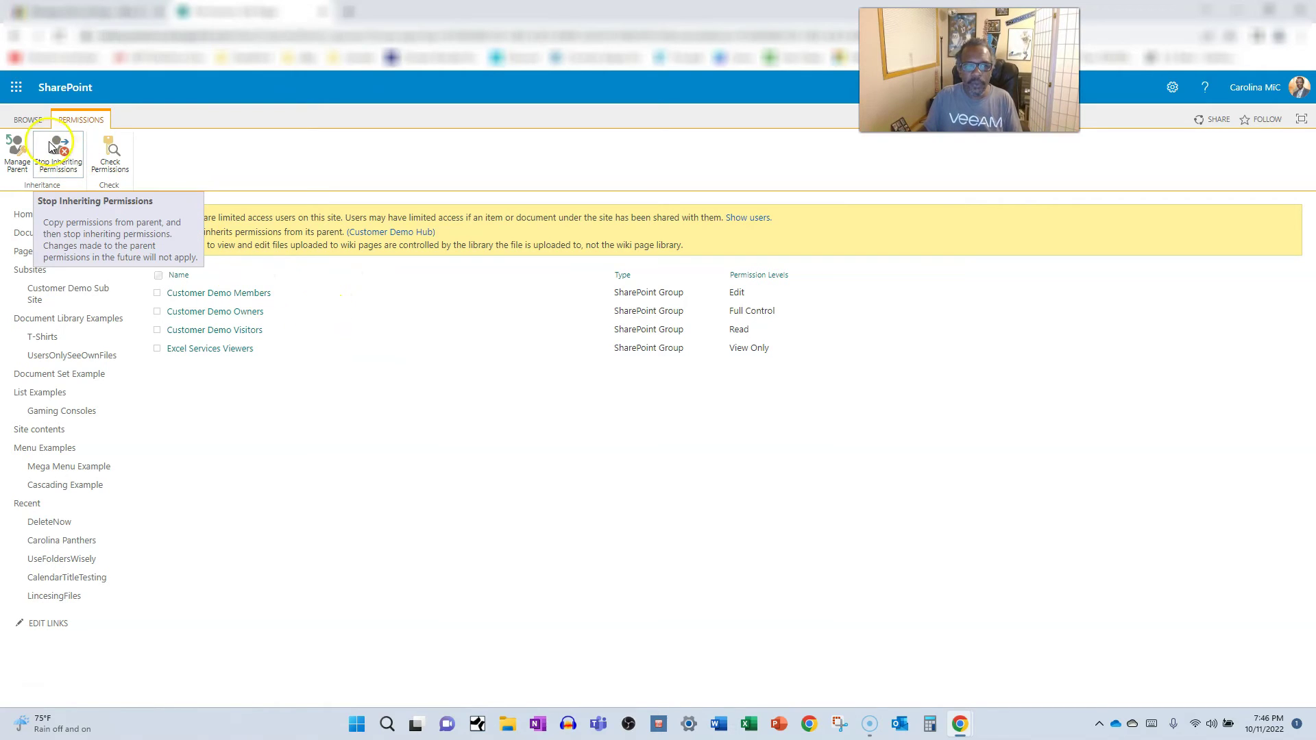
{"action": "left_click", "coordinate": [60, 170]}
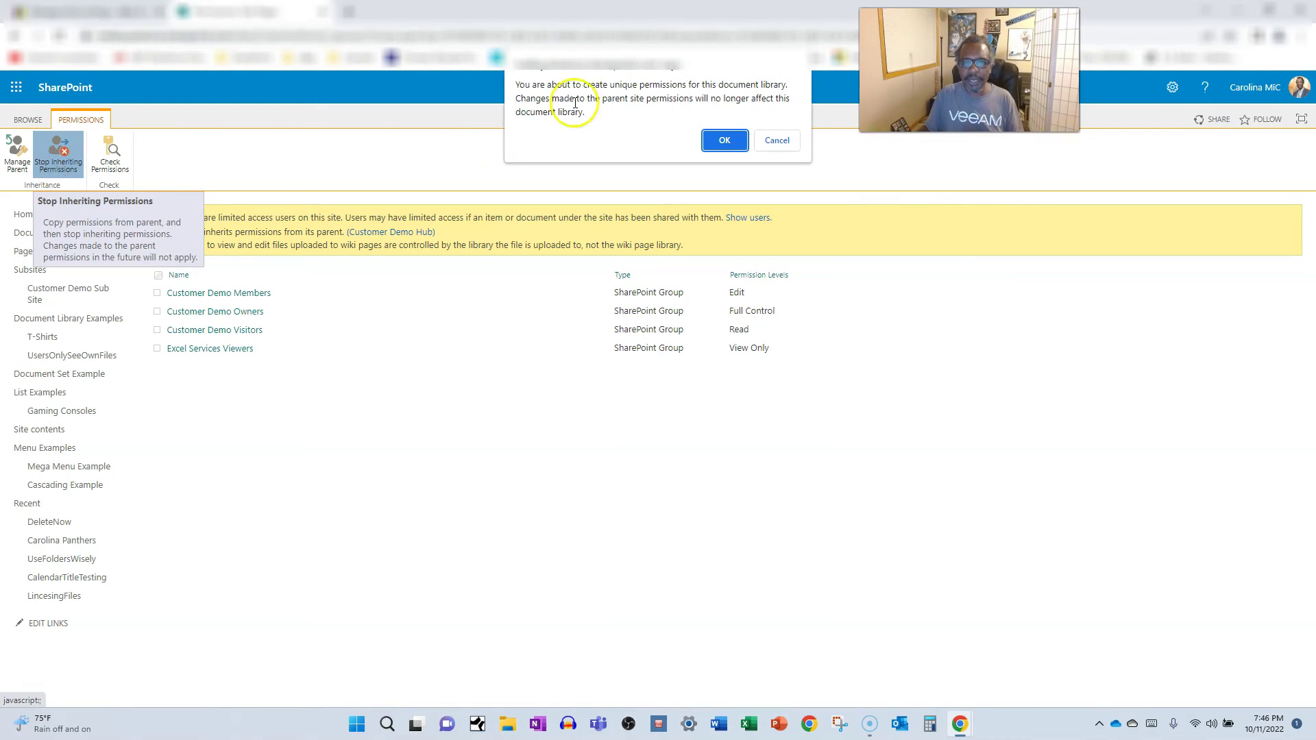
{"action": "left_click", "coordinate": [724, 141]}
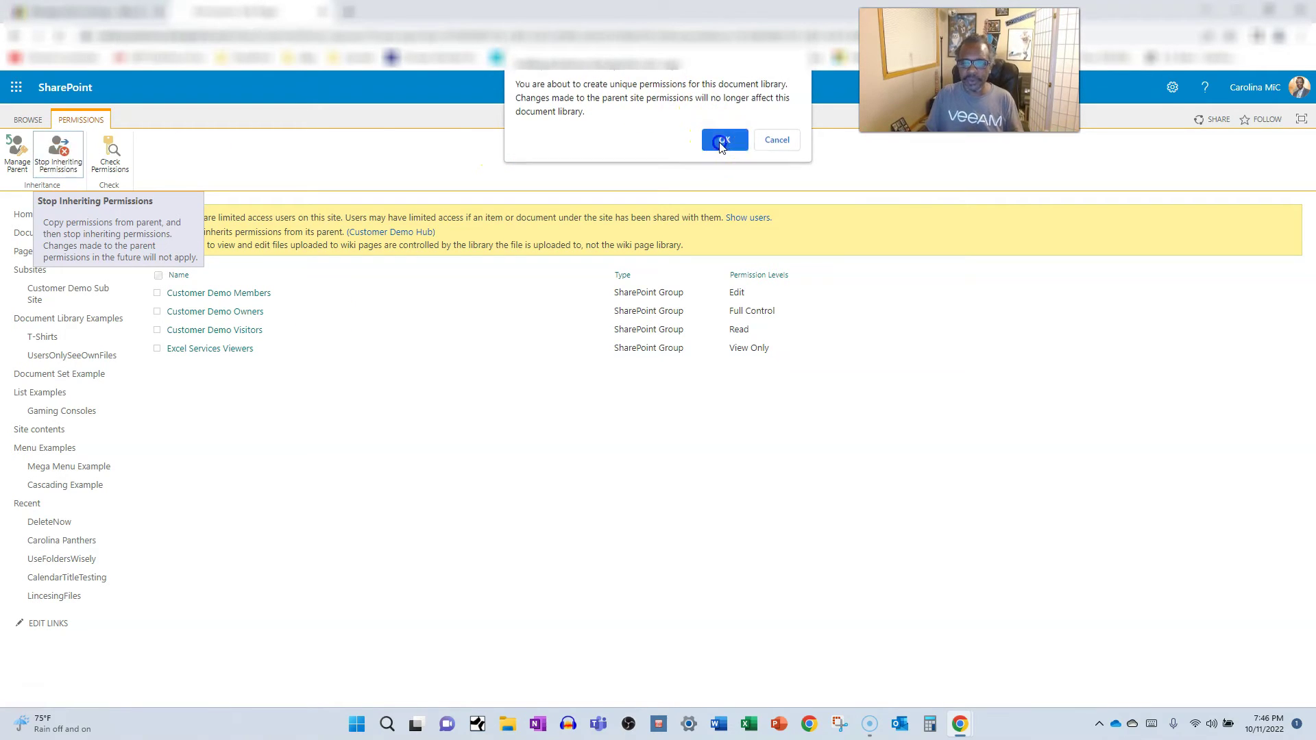
Lower the Customer Demo Members group to Read permission.
{"action": "left_click", "coordinate": [160, 280]}
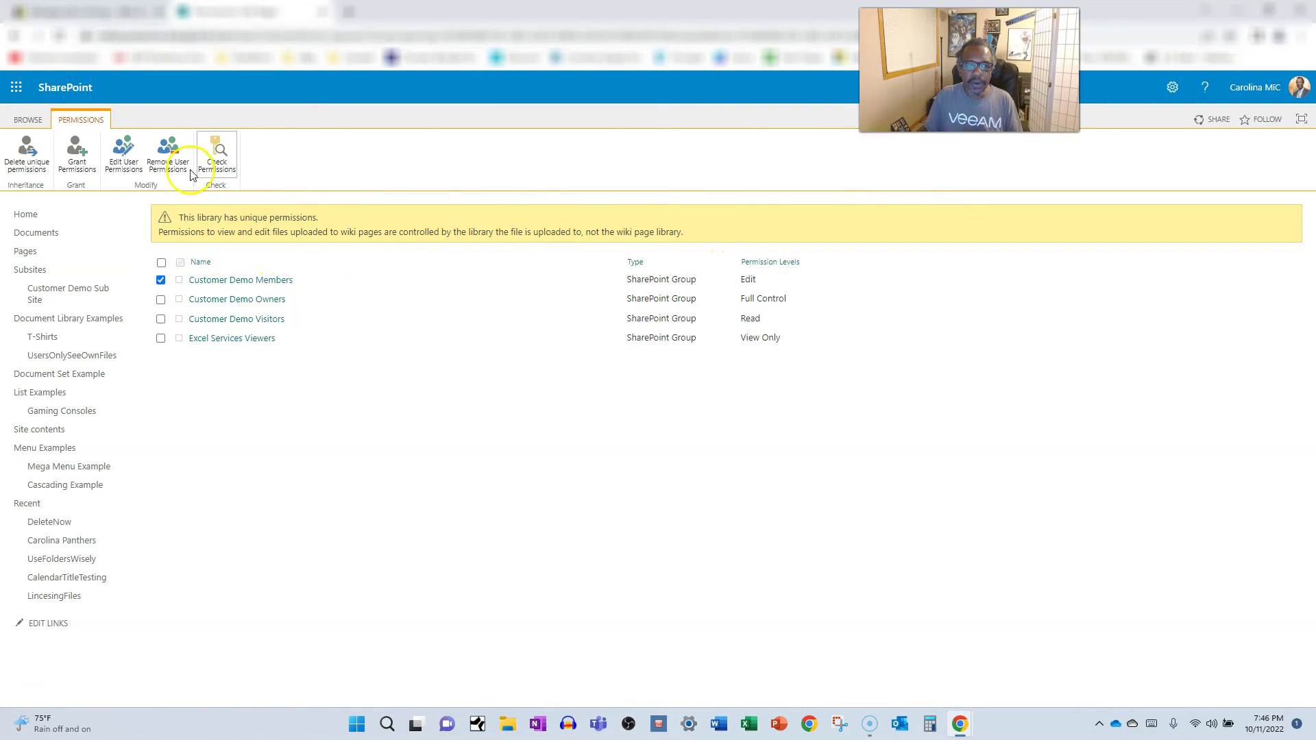
{"action": "left_click", "coordinate": [124, 153]}
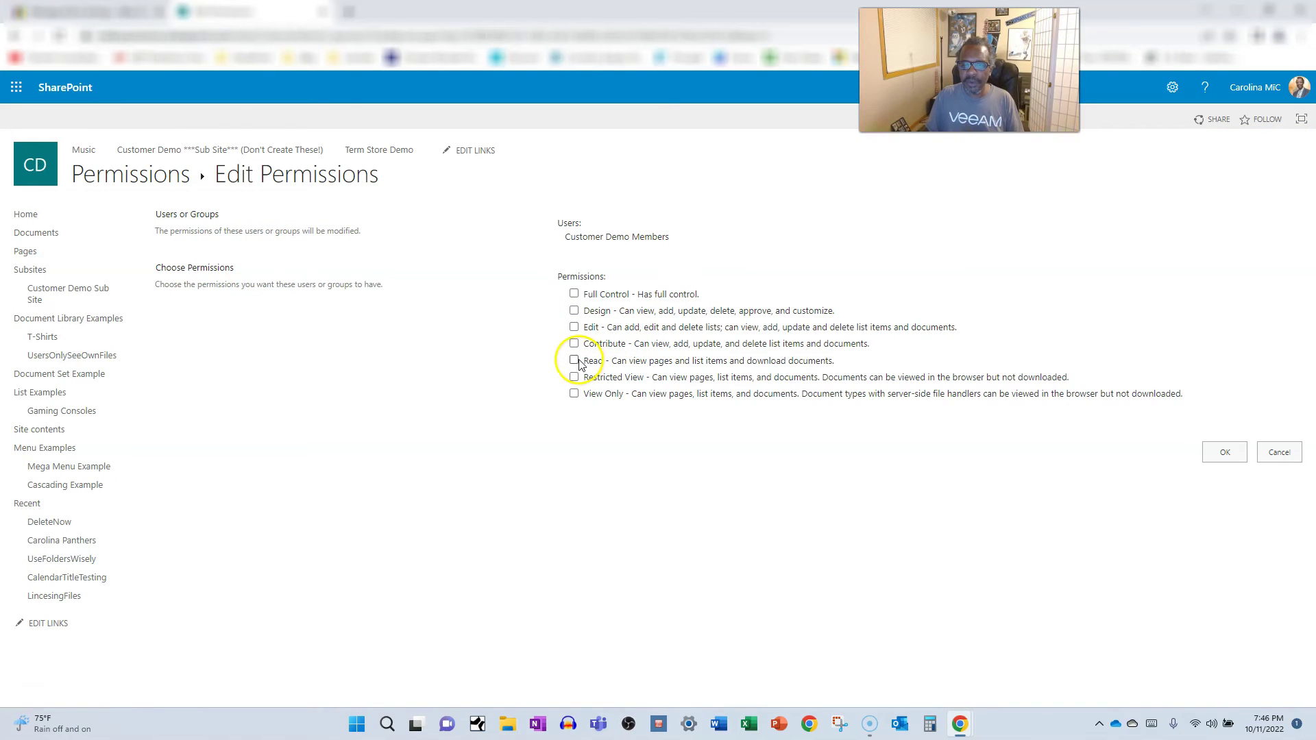
{"action": "left_click", "coordinate": [1223, 450]}
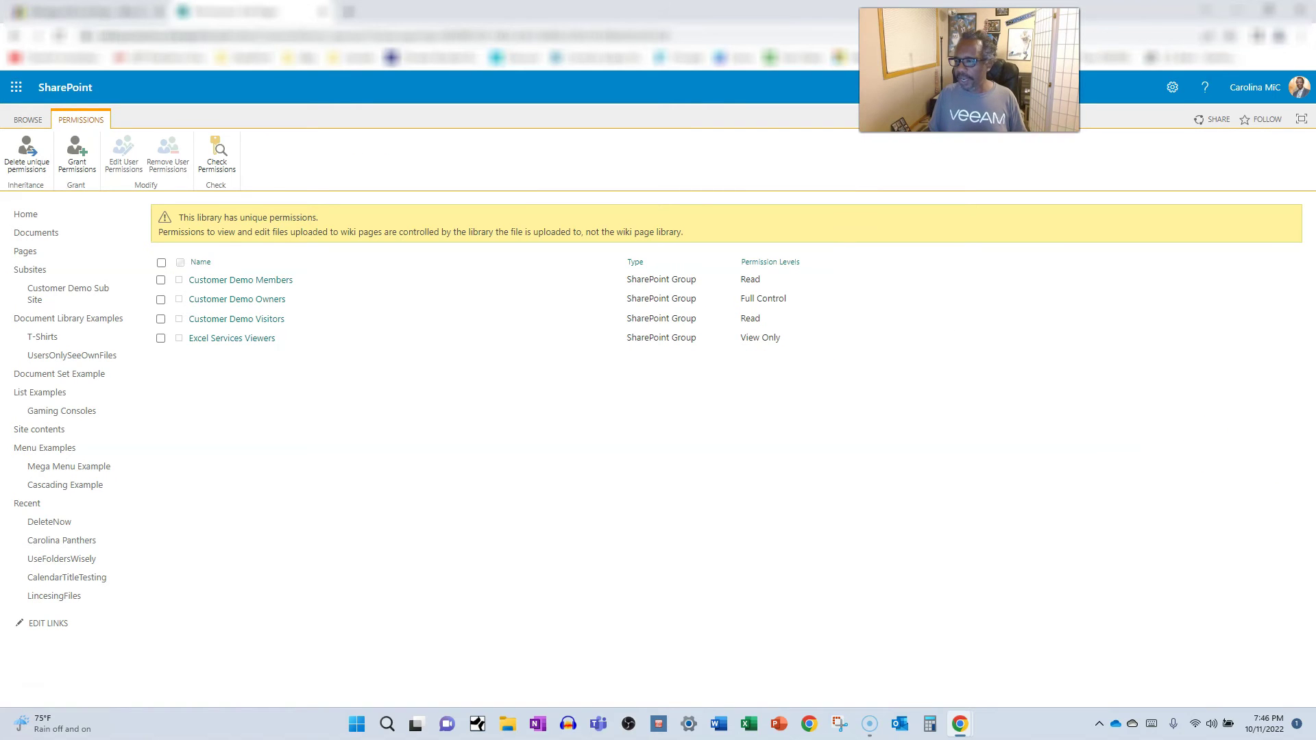
Switch to the member's browser window and reload the Customer Demo Hub home page.
{"action": "key", "text": "alt+Tab"}
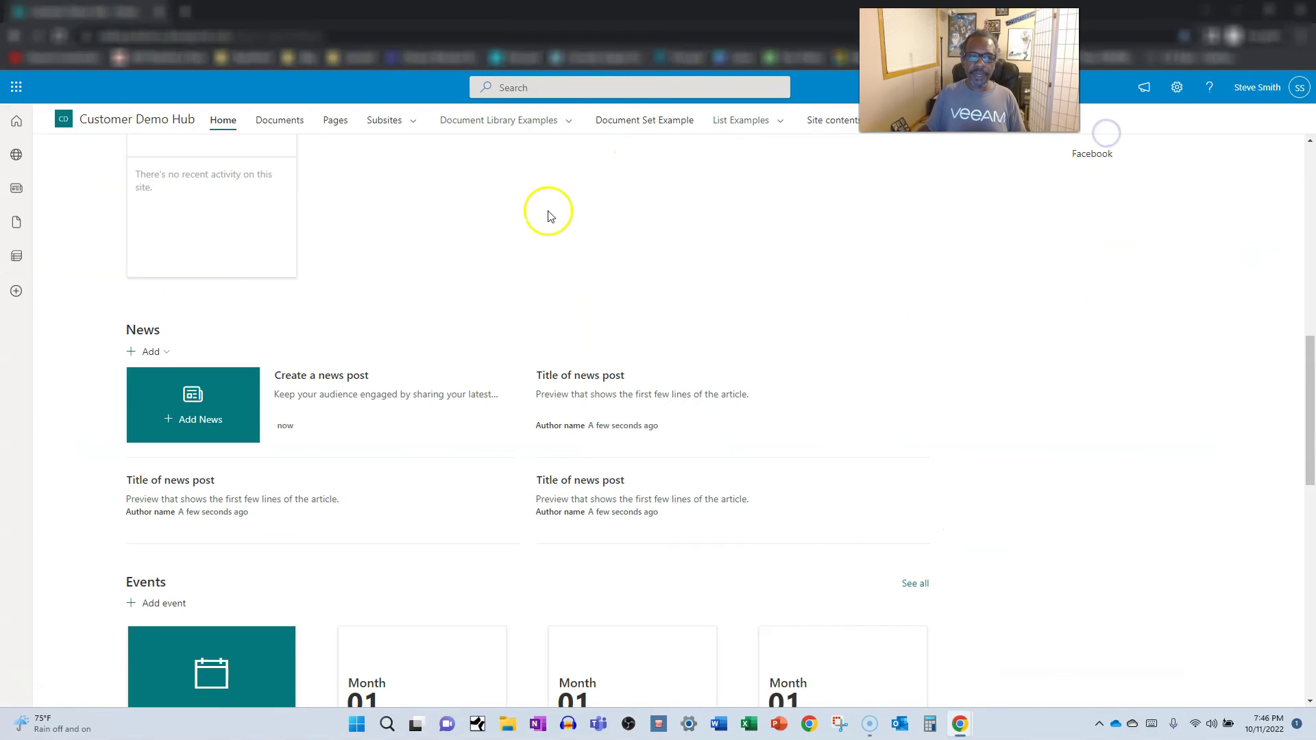
{"action": "left_click", "coordinate": [65, 121]}
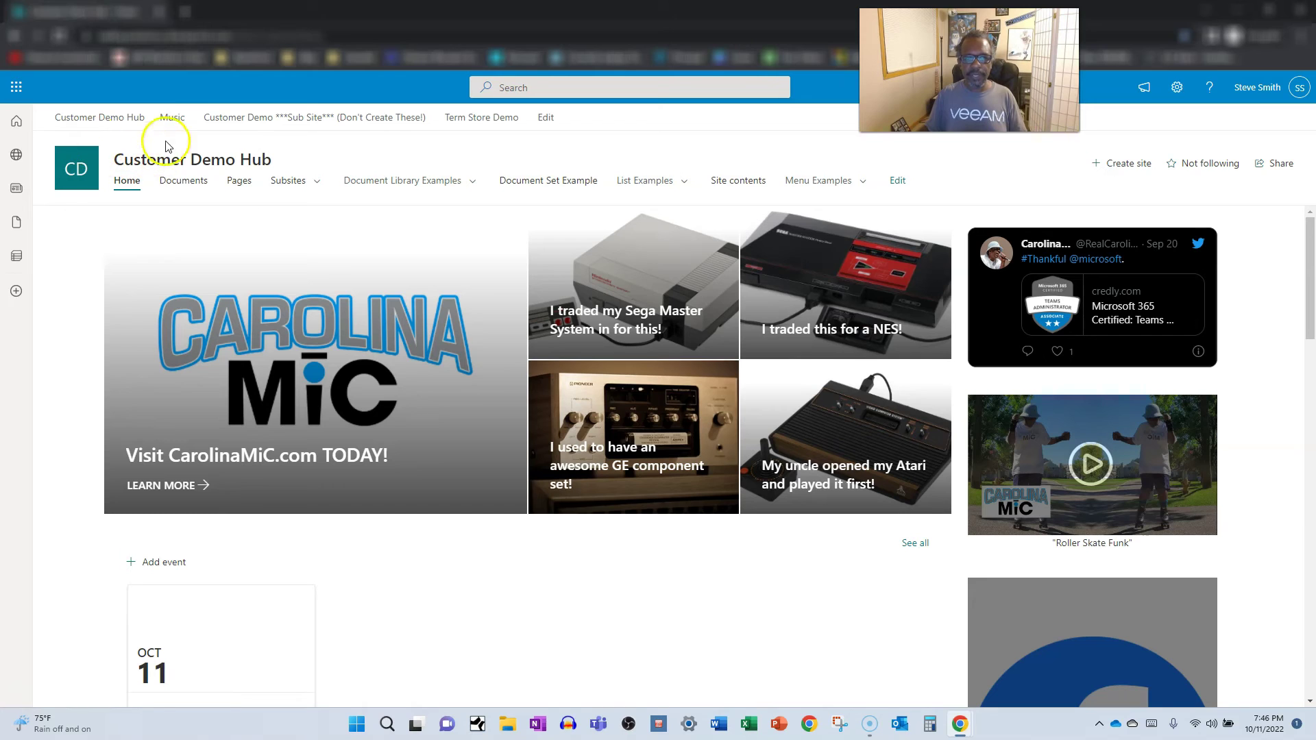
{"action": "left_click_drag", "start_coordinate": [382, 23], "coordinate": [425, 35]}
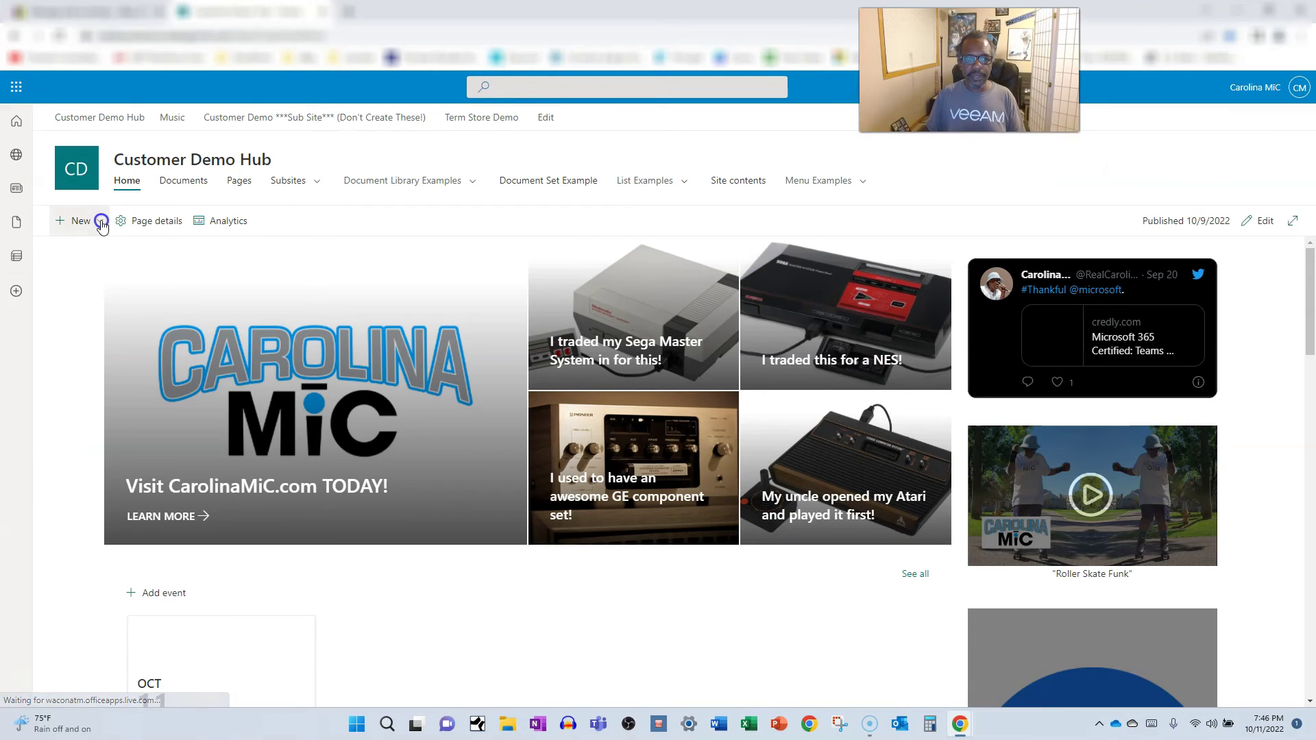
{"action": "left_click", "coordinate": [102, 223]}
{"action": "left_click", "coordinate": [102, 223]}
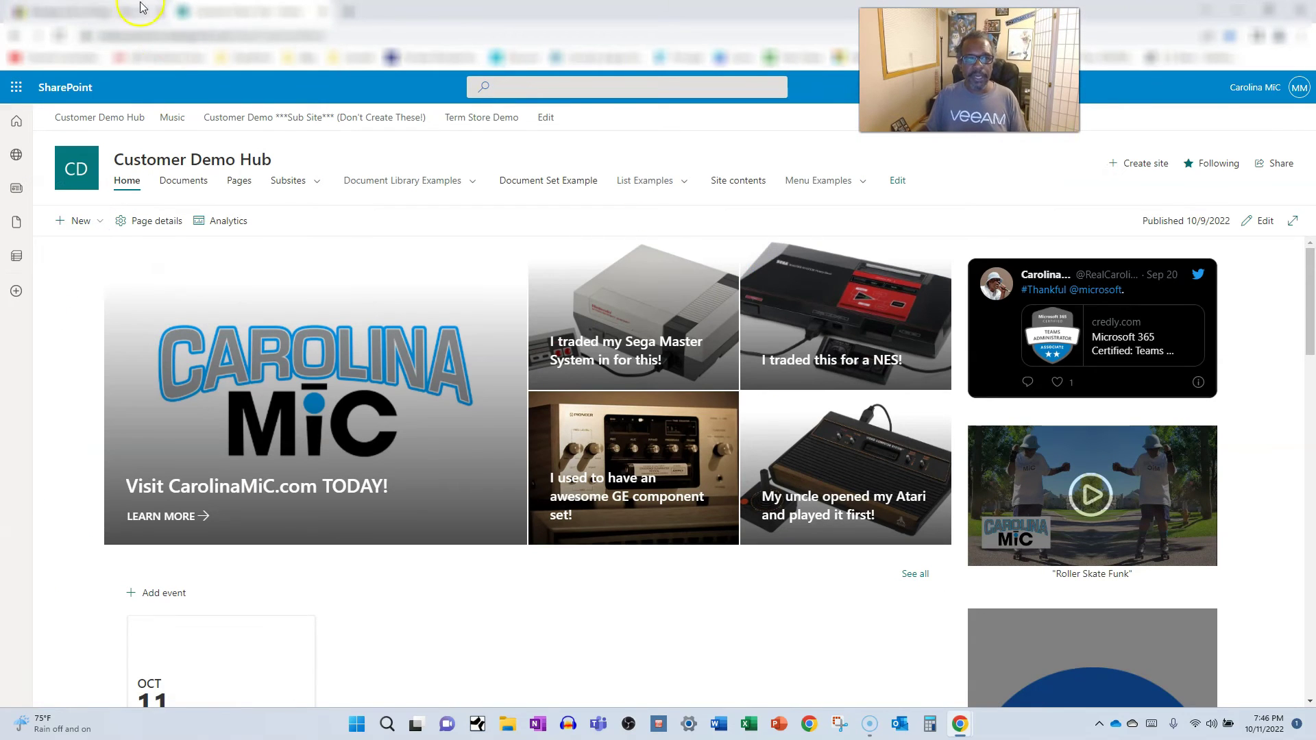
Maximize the incognito member window and scroll down to the News section.
{"action": "key", "text": "alt+Tab"}
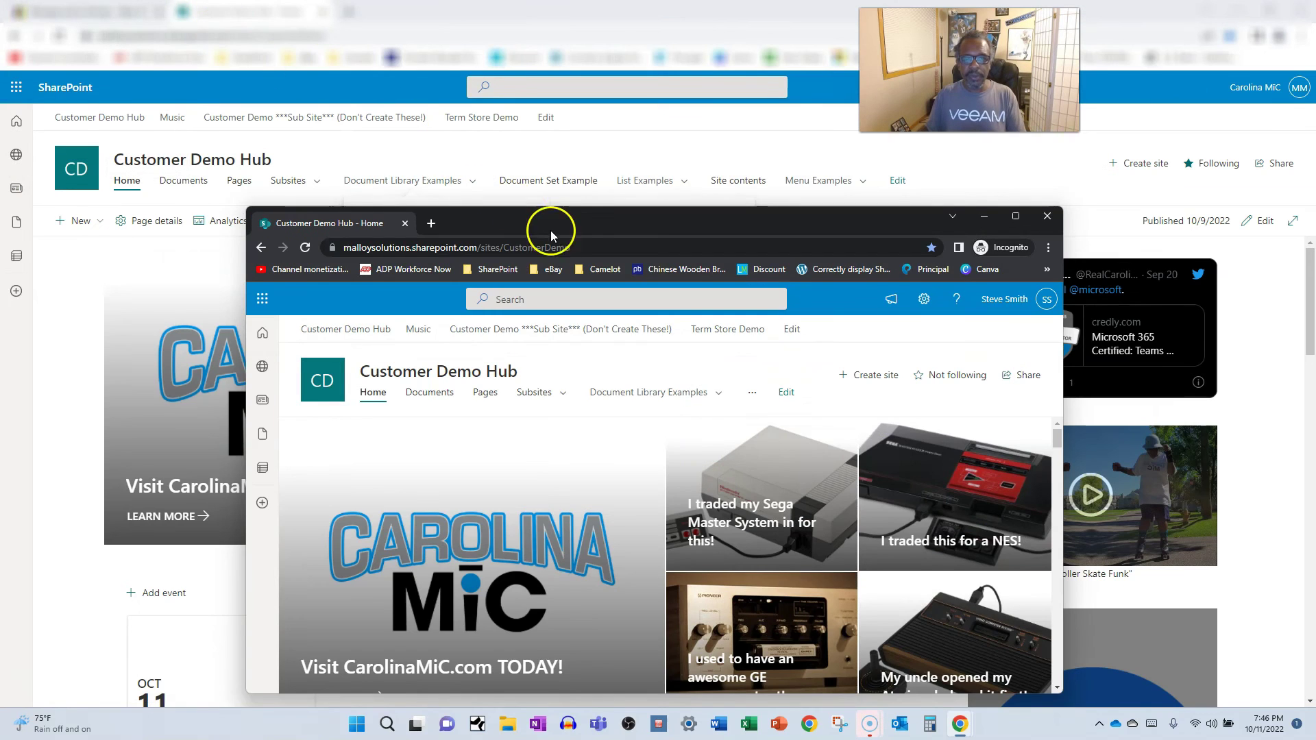
{"action": "double_click", "coordinate": [540, 226]}
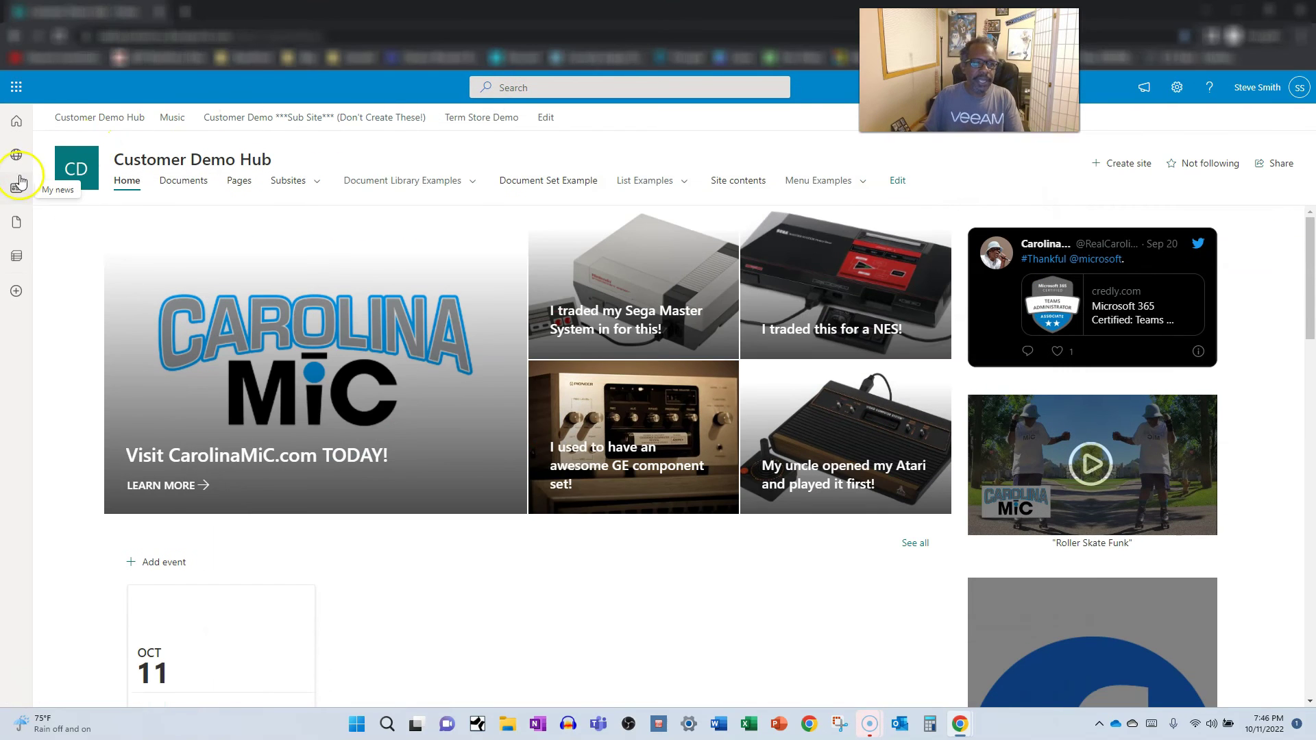
{"action": "scroll", "coordinate": [161, 373], "scroll_direction": "down", "scroll_amount": 6}
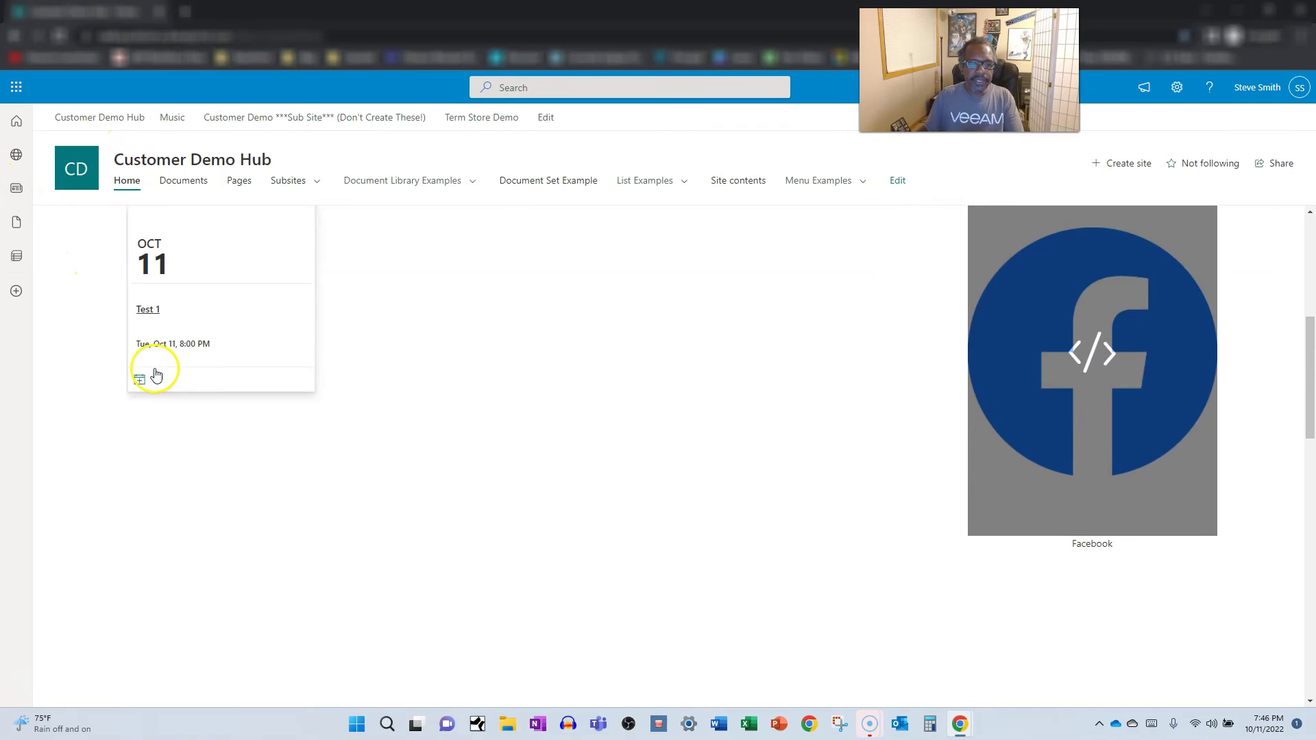
{"action": "scroll", "coordinate": [157, 374], "scroll_direction": "down", "scroll_amount": 5}
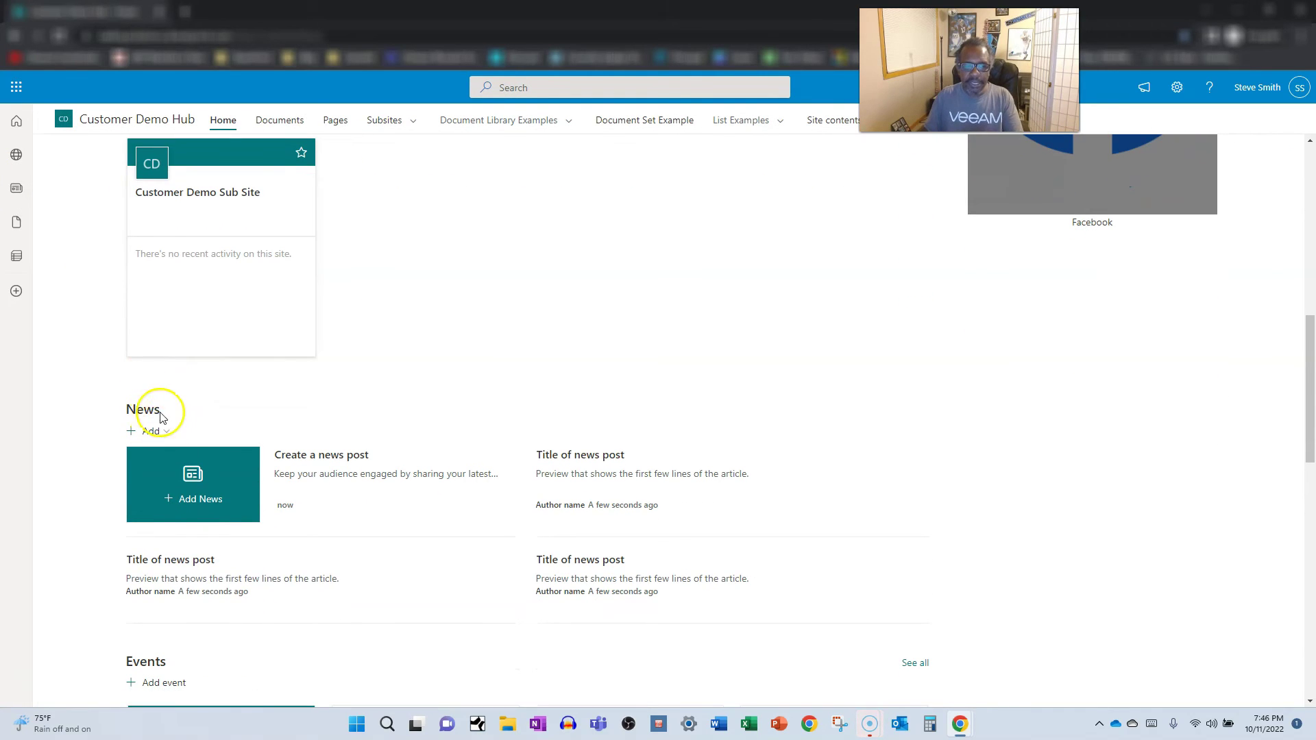
As the member, create a Blank news post titled 'Hello' and try to post it.
{"action": "left_click", "coordinate": [166, 432]}
{"action": "left_click", "coordinate": [163, 454]}
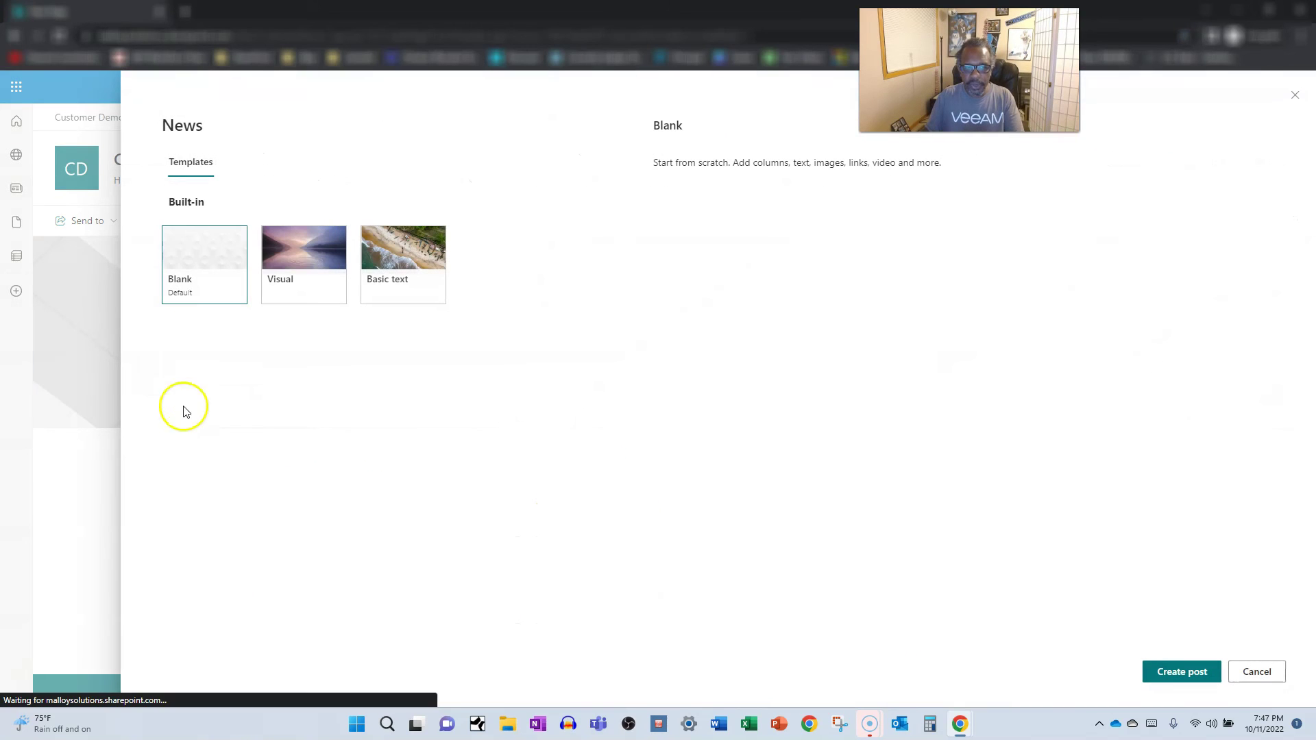
{"action": "left_click", "coordinate": [1181, 673]}
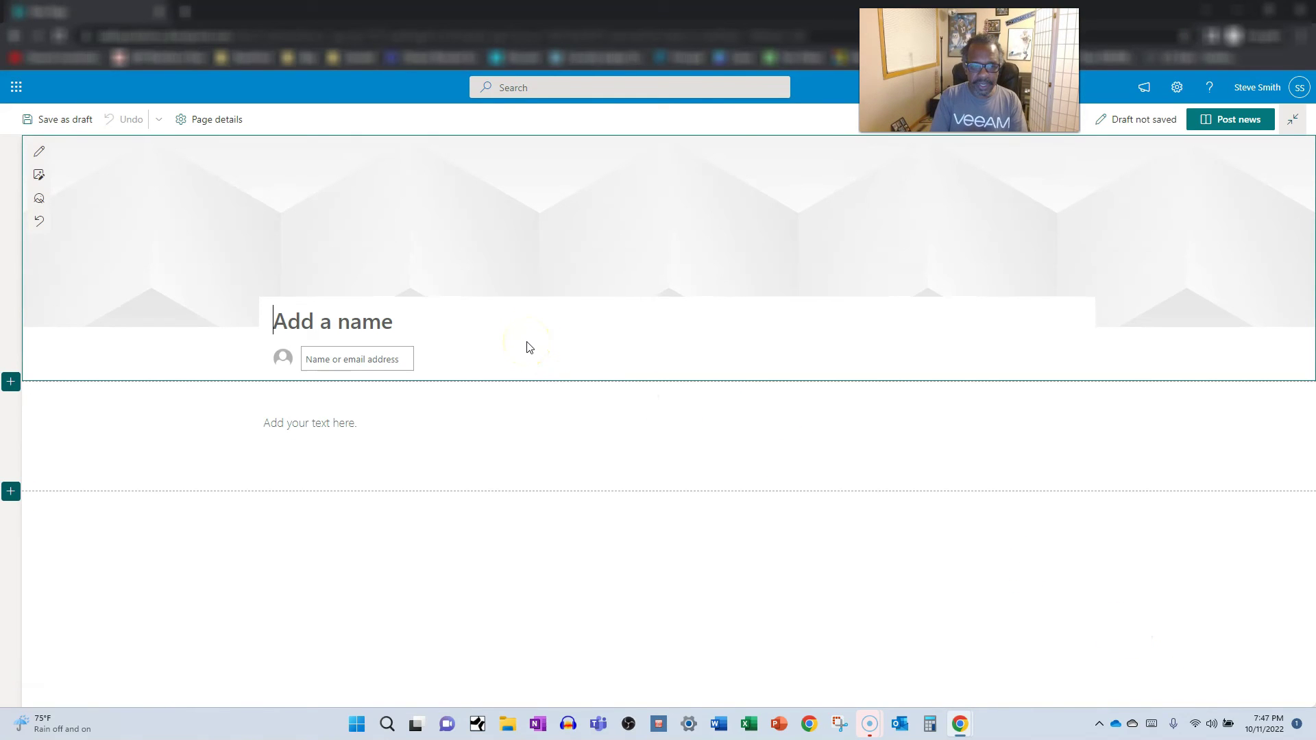
{"action": "type", "text": "Hello"}
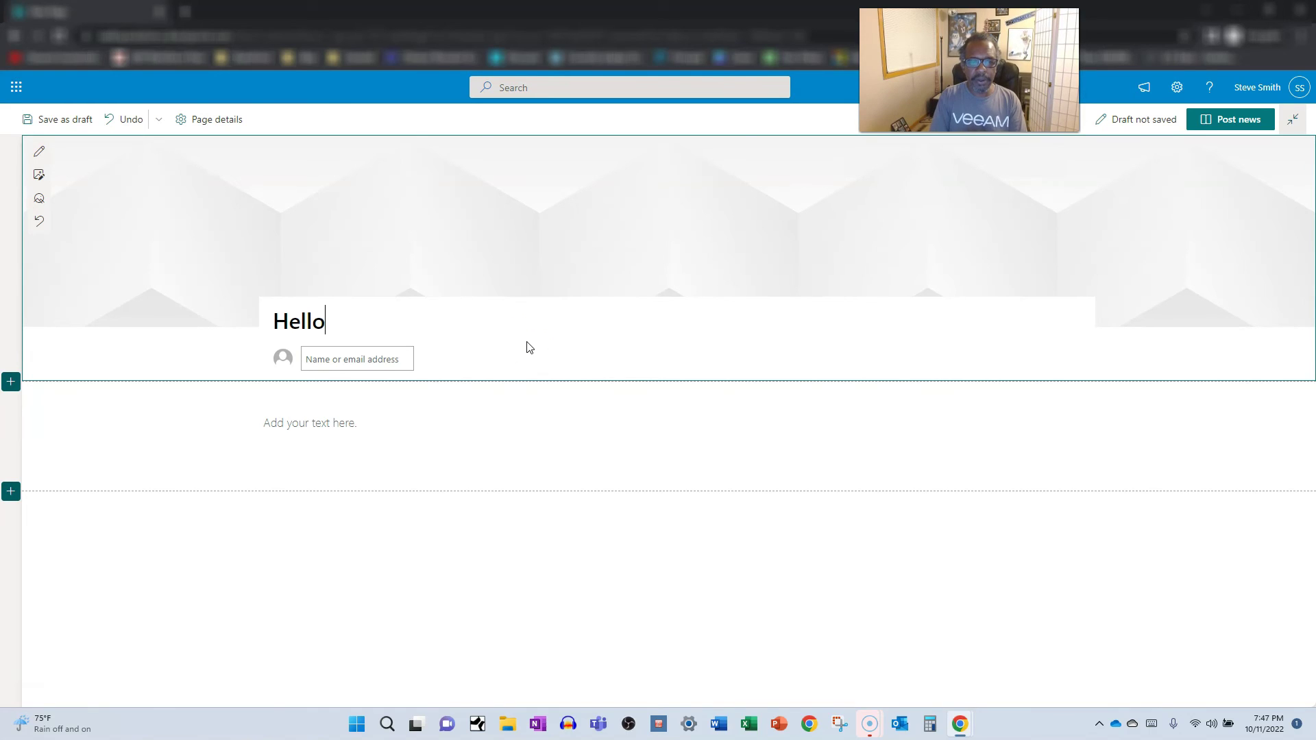
{"action": "left_click", "coordinate": [484, 417]}
{"action": "left_click", "coordinate": [485, 347]}
{"action": "left_click", "coordinate": [472, 251]}
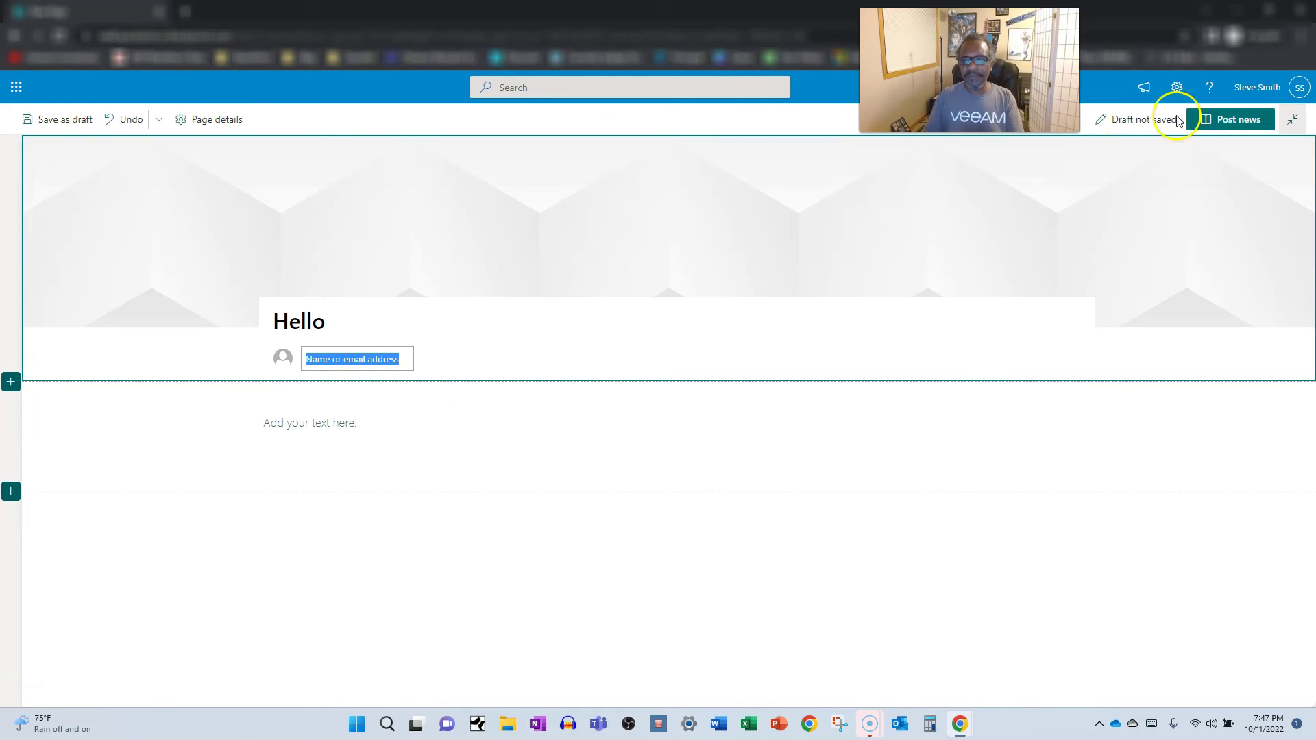
{"action": "left_click", "coordinate": [1238, 119]}
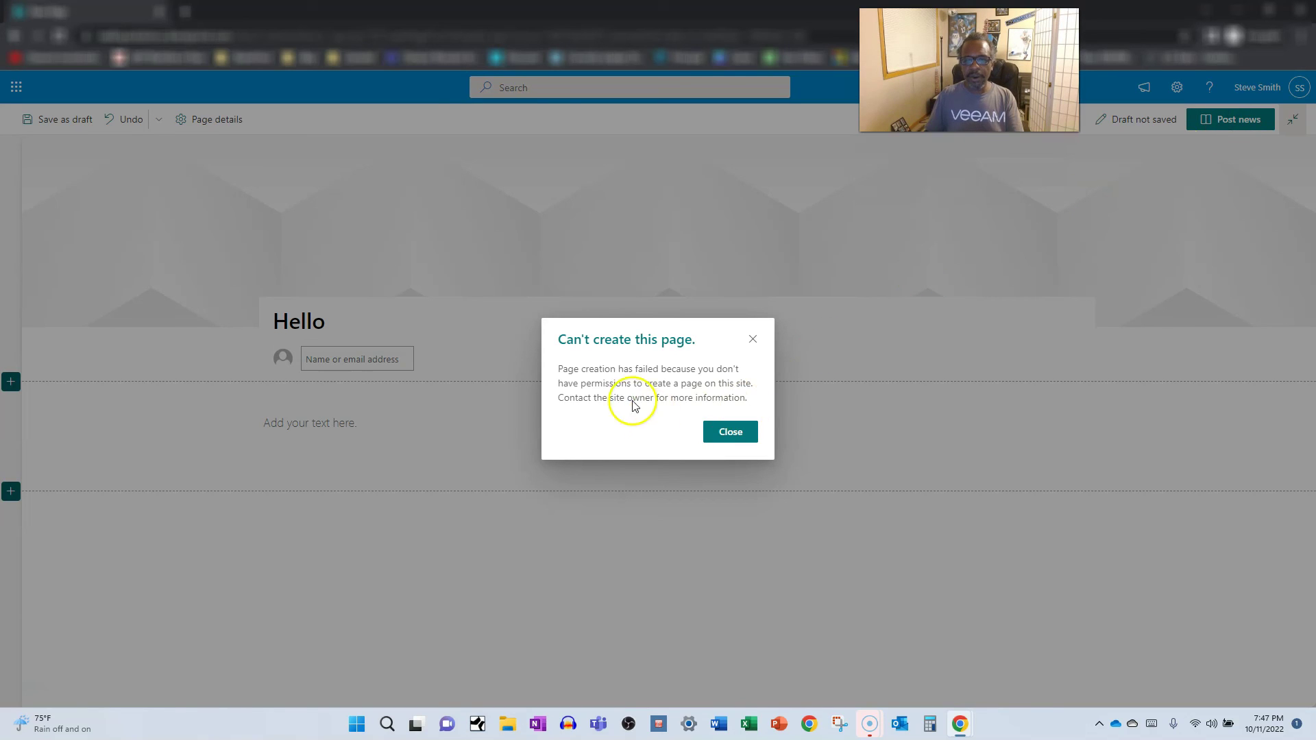